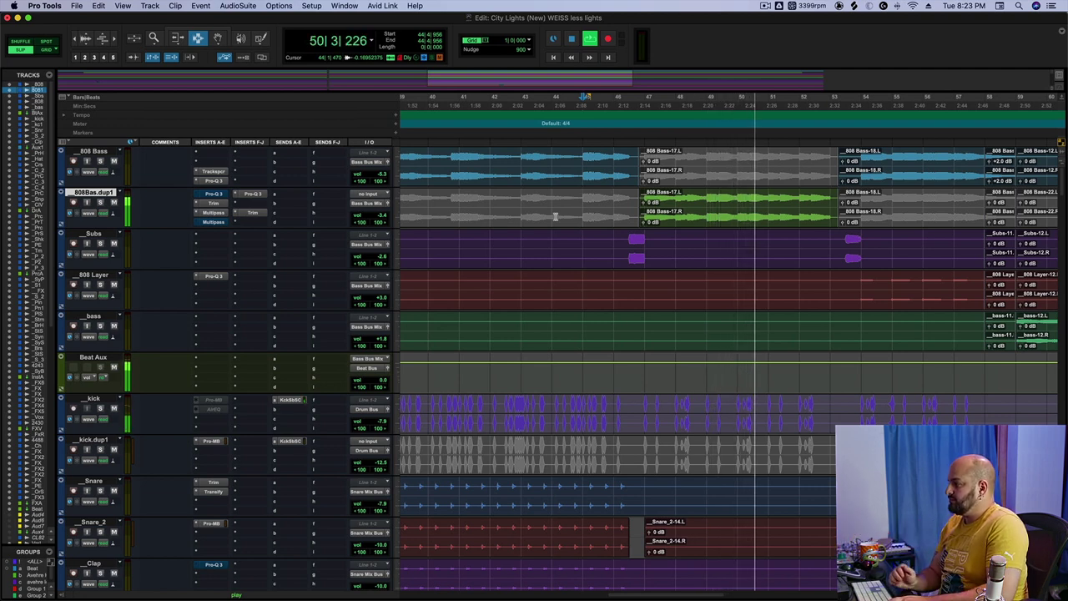
Solo 808Bas.dup1, audition it alone from bar 46, and bring up its Multipass plugin
key("space")
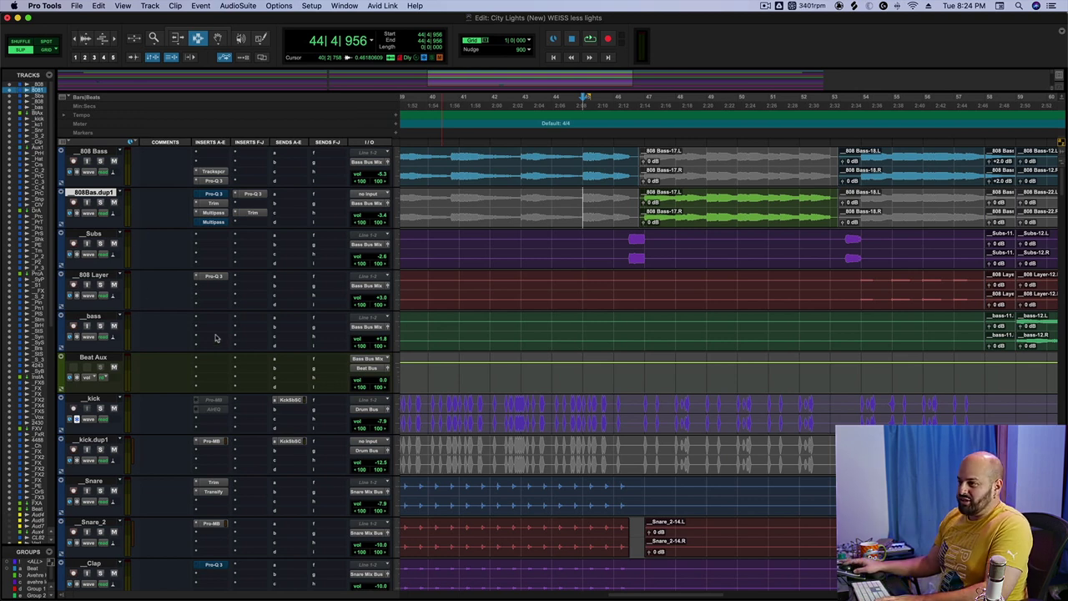
left_click(100, 202)
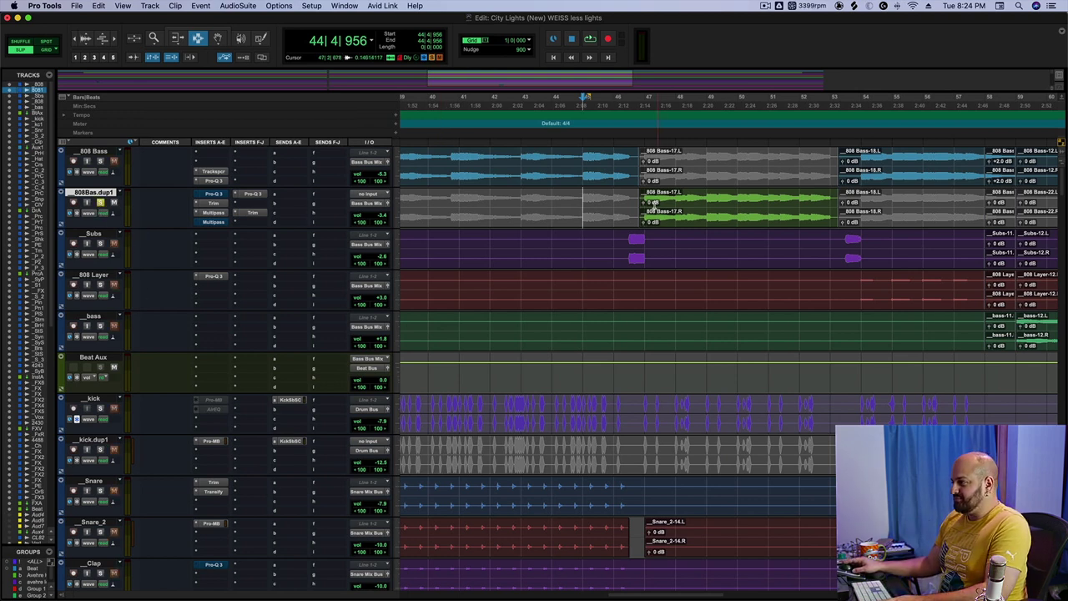
left_click(641, 210)
key("space")
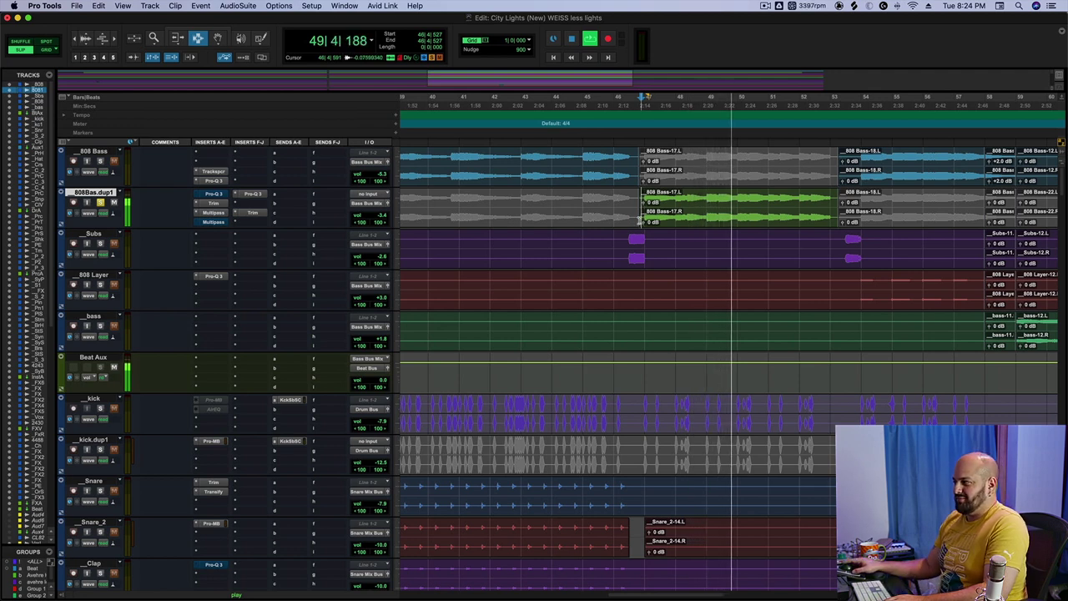
key("space")
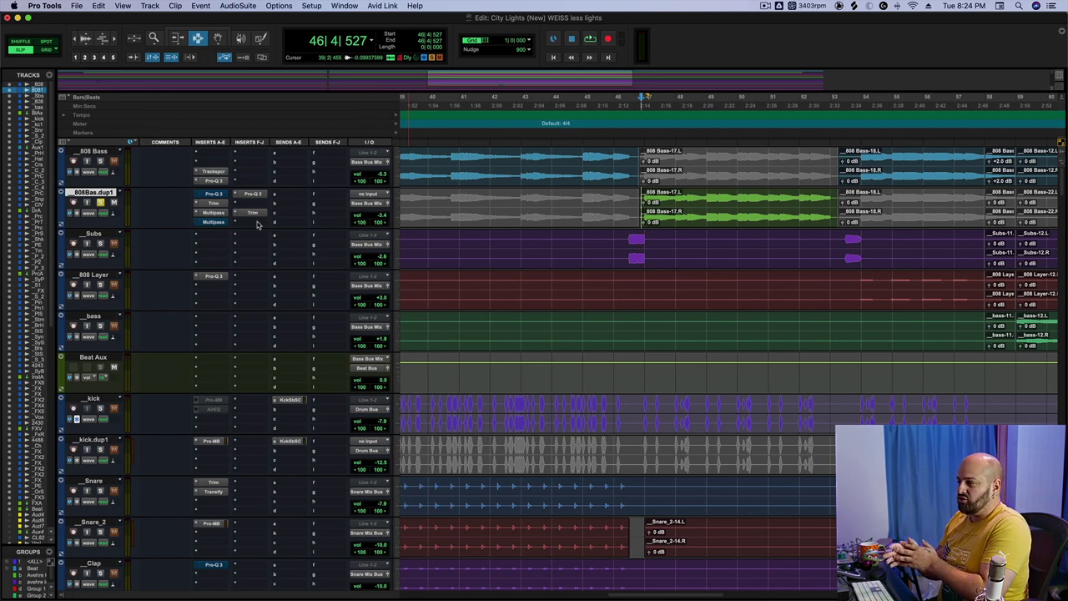
left_click(212, 215)
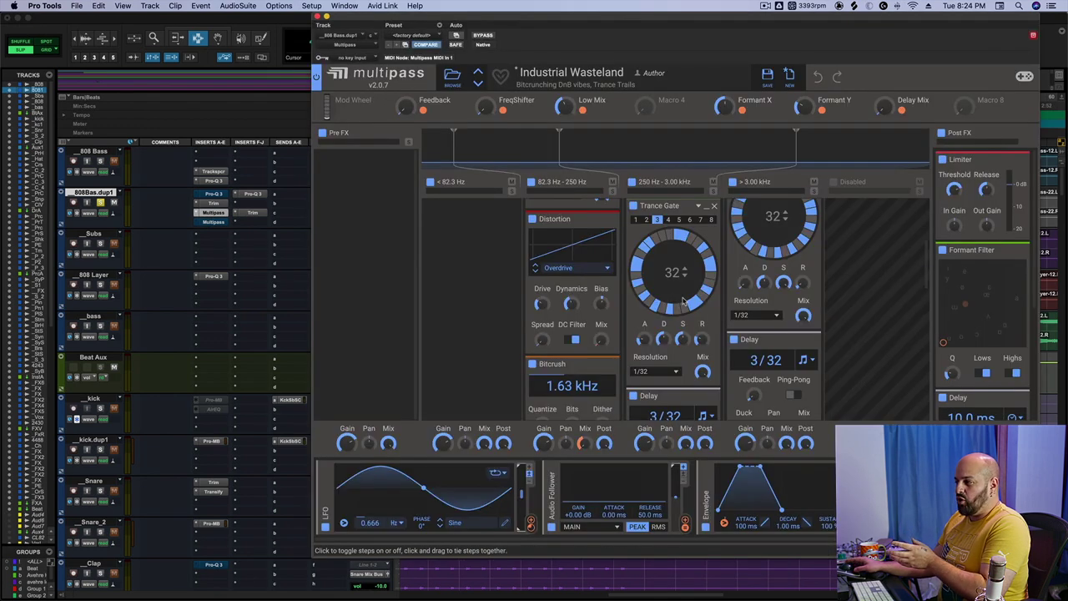
Compare the bass with Multipass bypassed versus active, leaving the plugin engaged
left_click(489, 39)
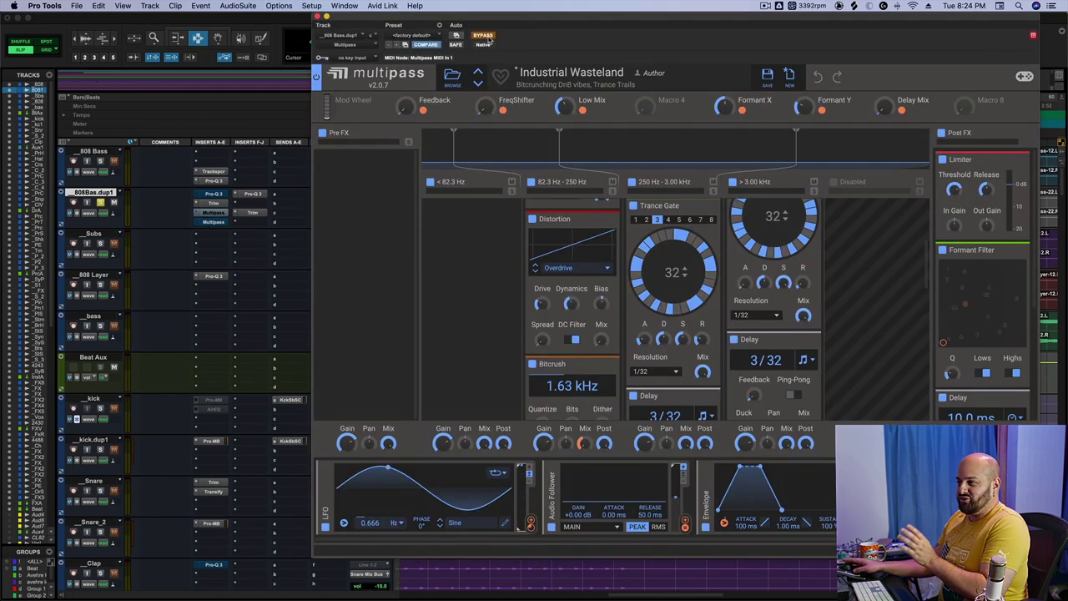
key("space")
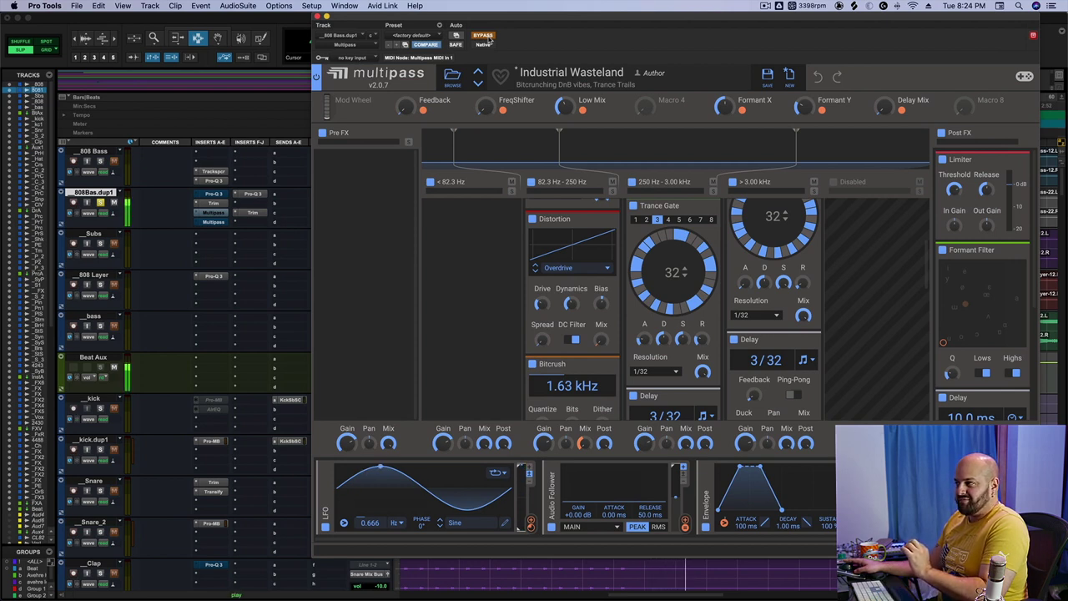
left_click(486, 35)
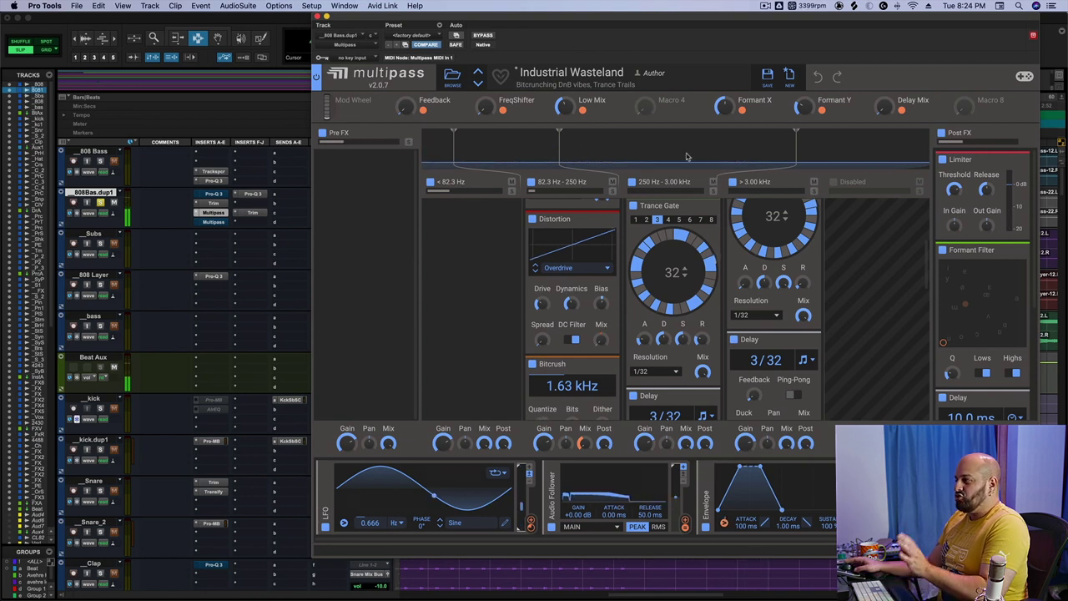
Scroll through the Industrial Wasteland preset's bands and modulators, then close the Multipass window
scroll(584, 340, "up", 3)
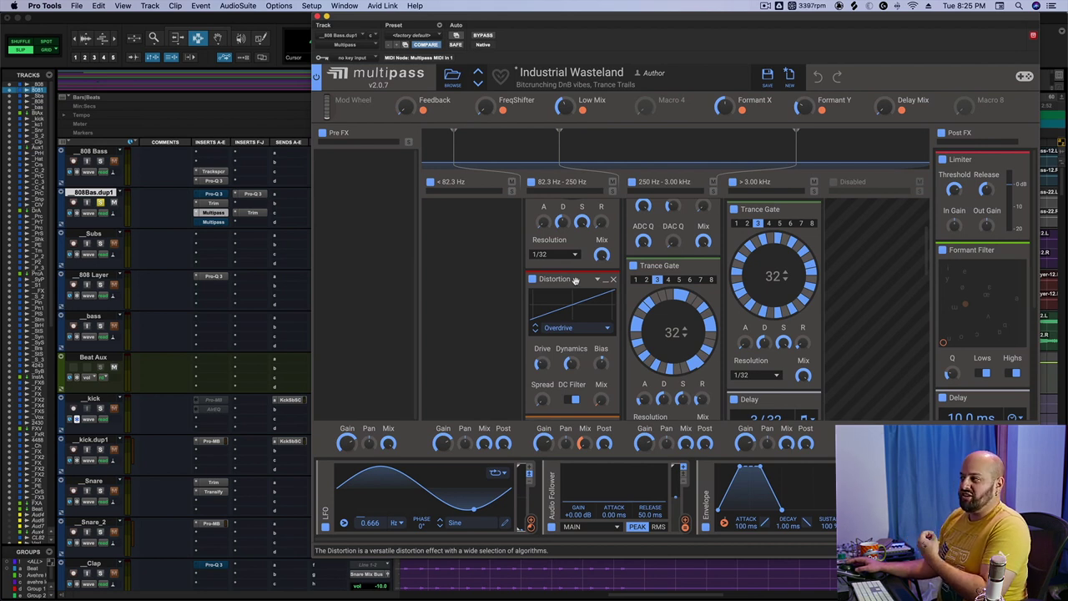
scroll(576, 281, "up", 5)
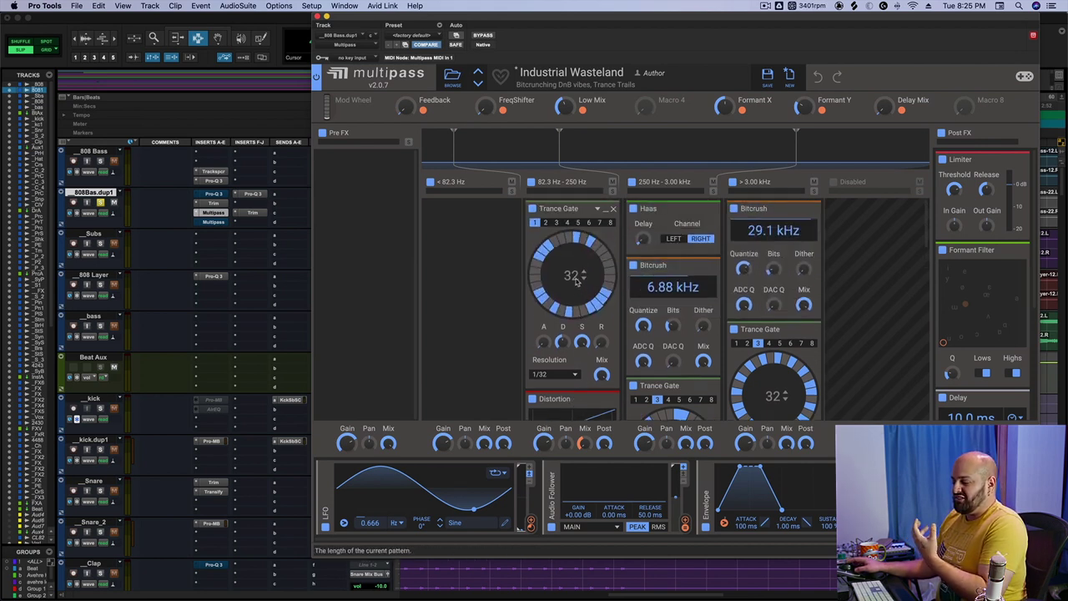
scroll(575, 281, "down", 7)
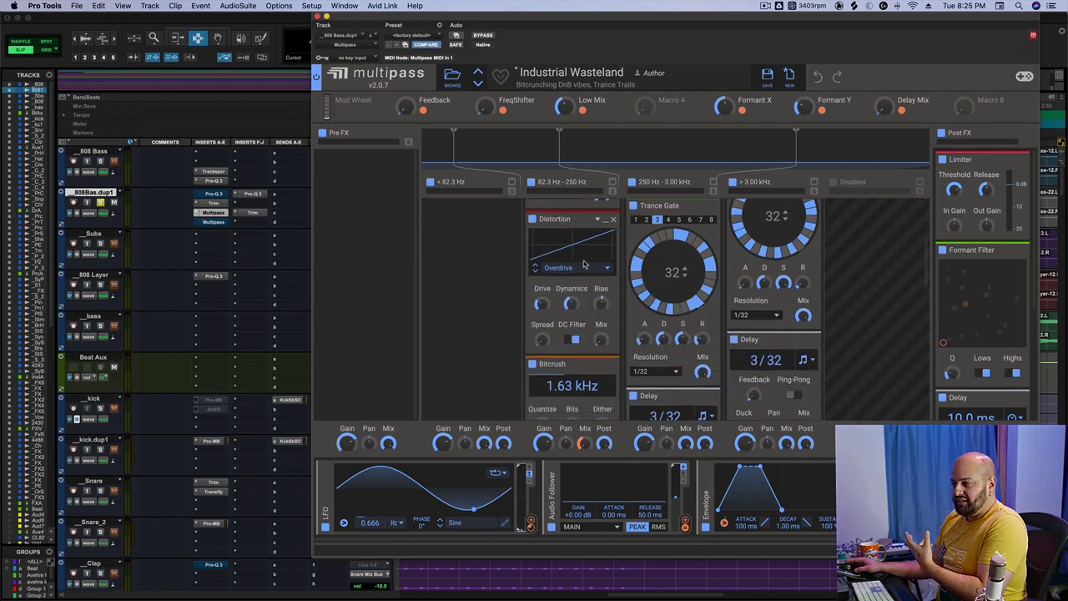
scroll(585, 264, "down", 1)
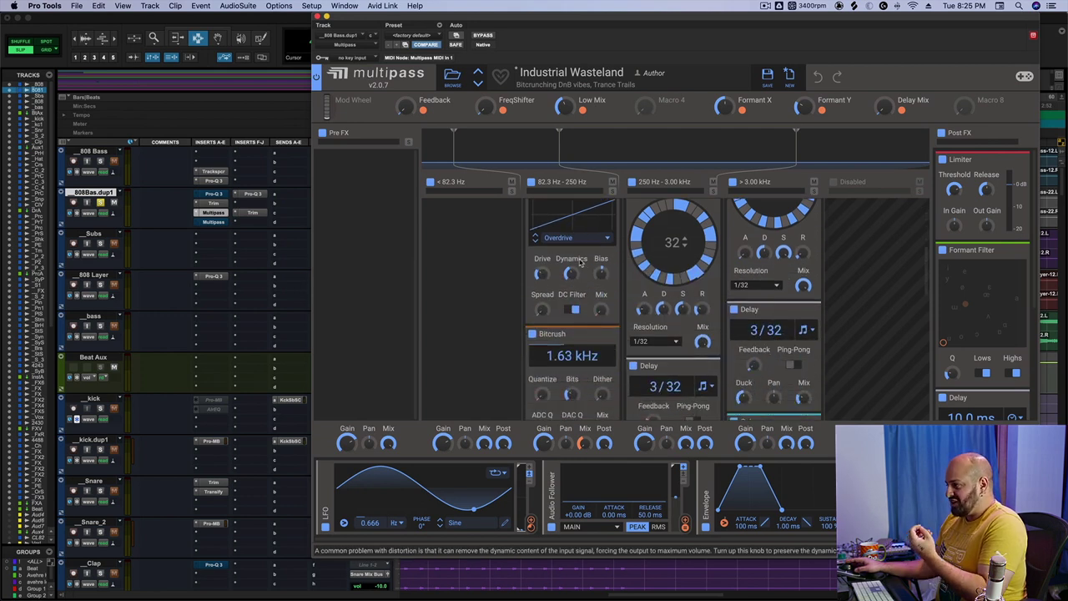
scroll(575, 272, "down", 1)
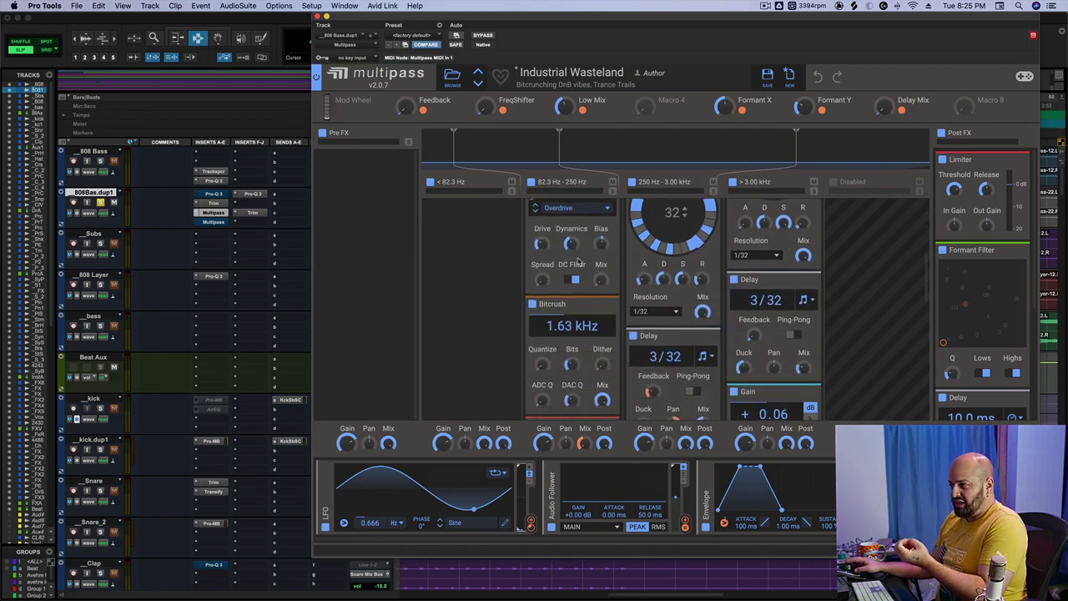
scroll(578, 265, "down", 1)
scroll(578, 265, "down", 8)
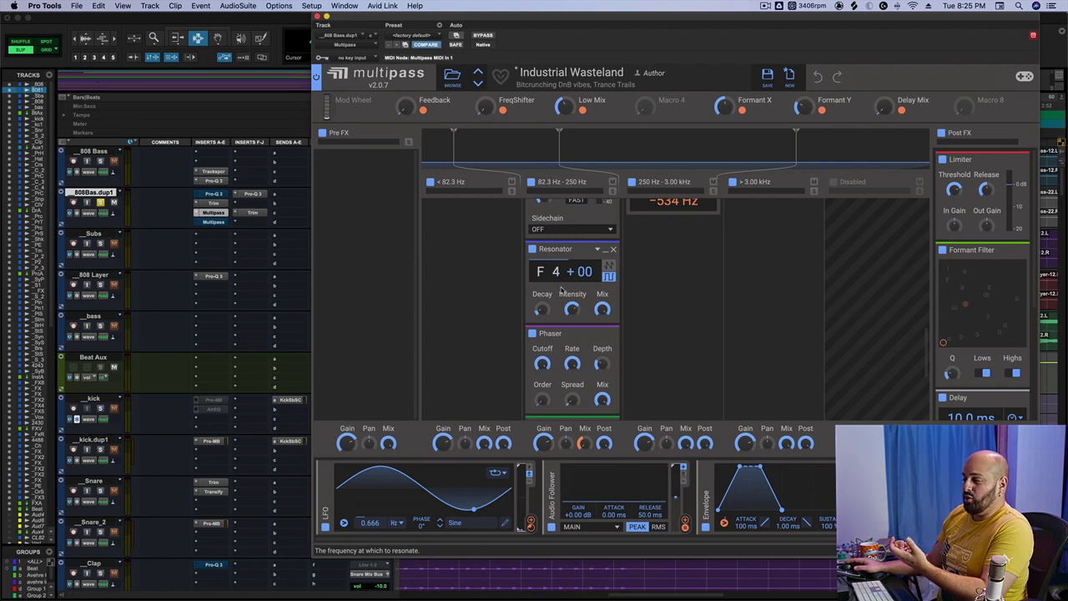
scroll(576, 300, "down", 3)
scroll(647, 359, "down", 1)
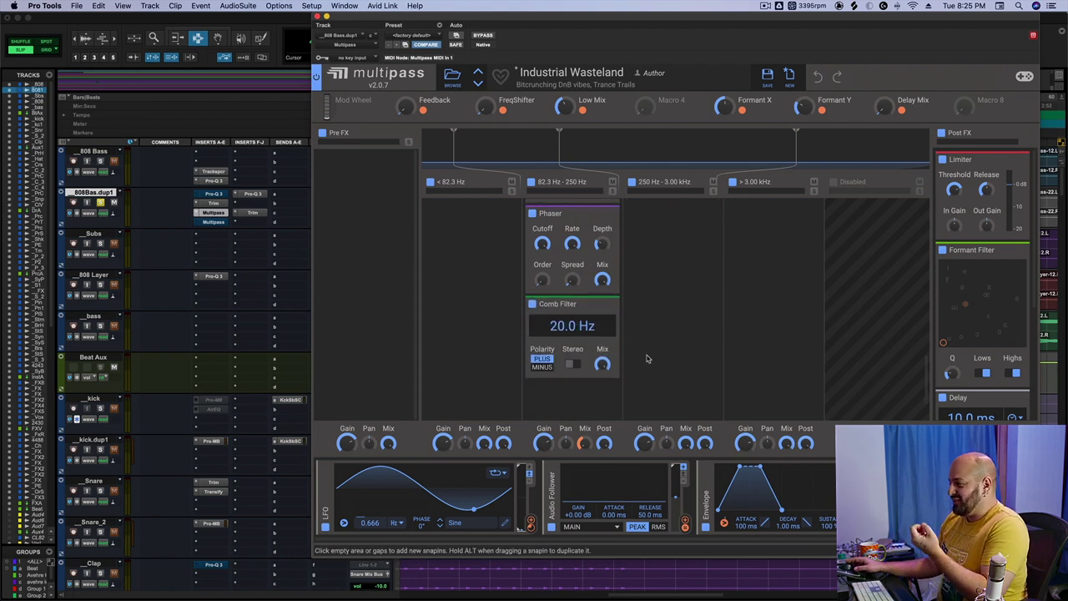
scroll(691, 356, "up", 5)
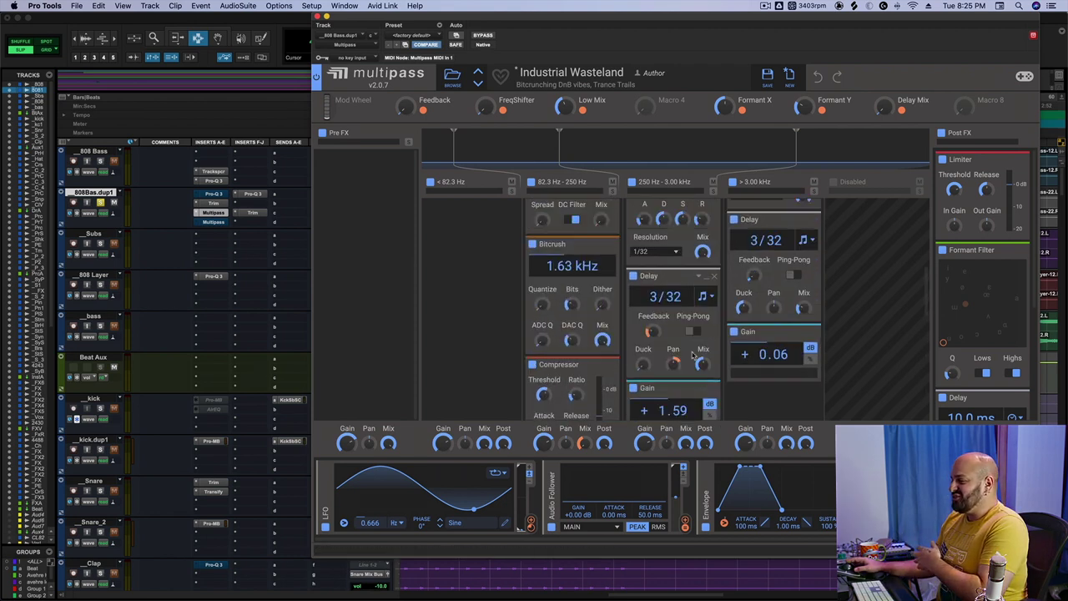
scroll(693, 356, "down", 2)
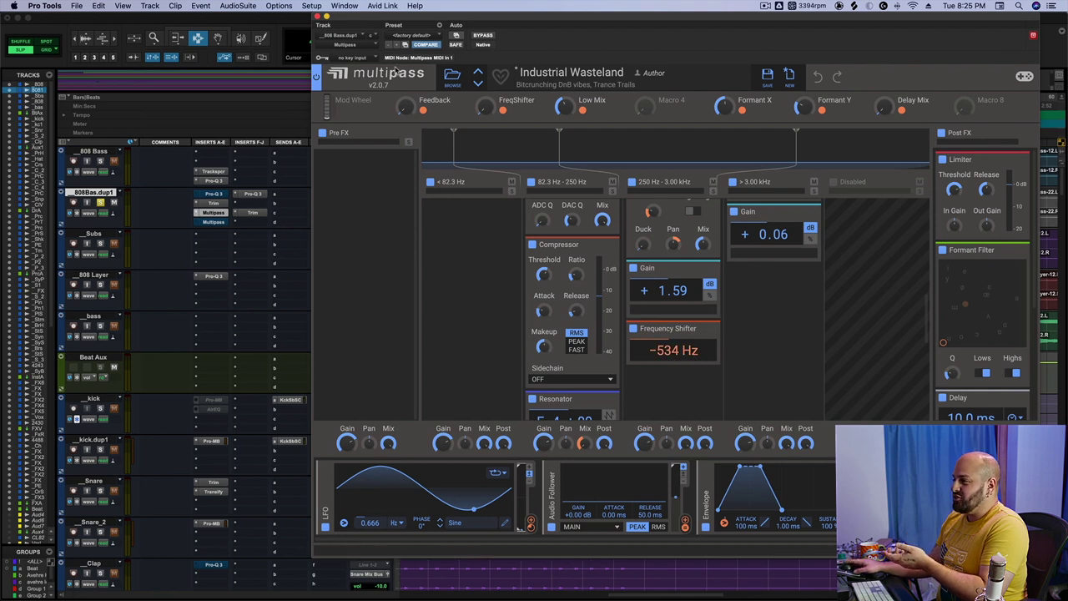
scroll(661, 299, "up", 5)
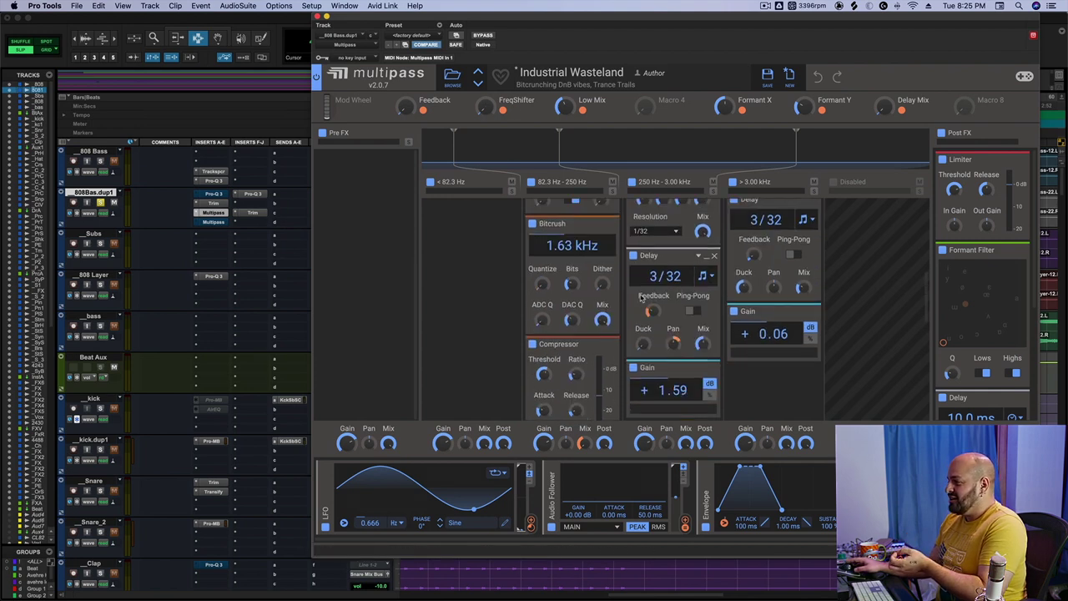
scroll(662, 299, "up", 10)
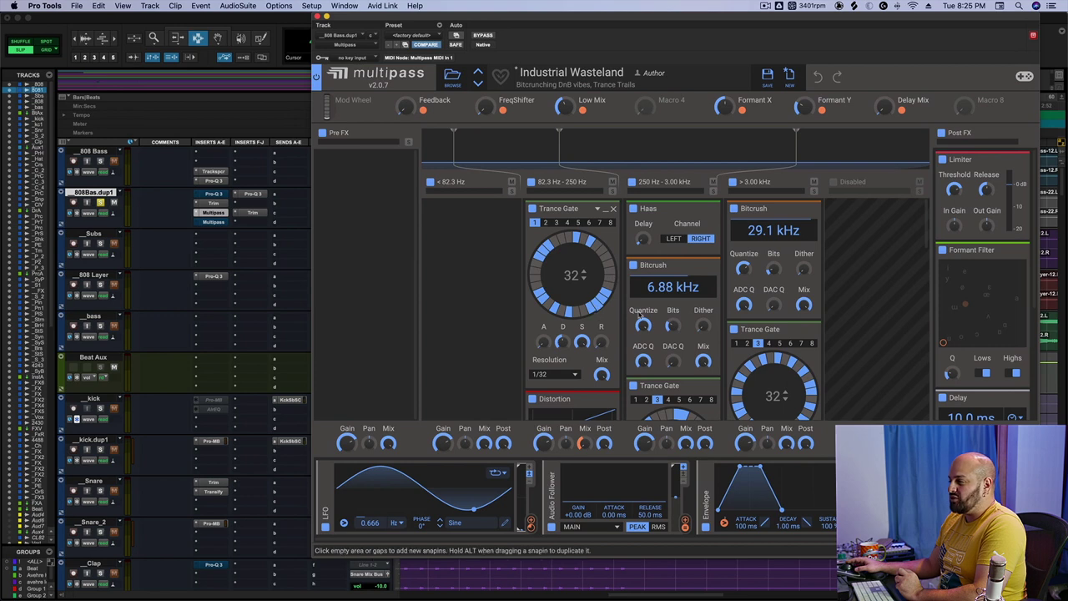
scroll(670, 342, "down", 4)
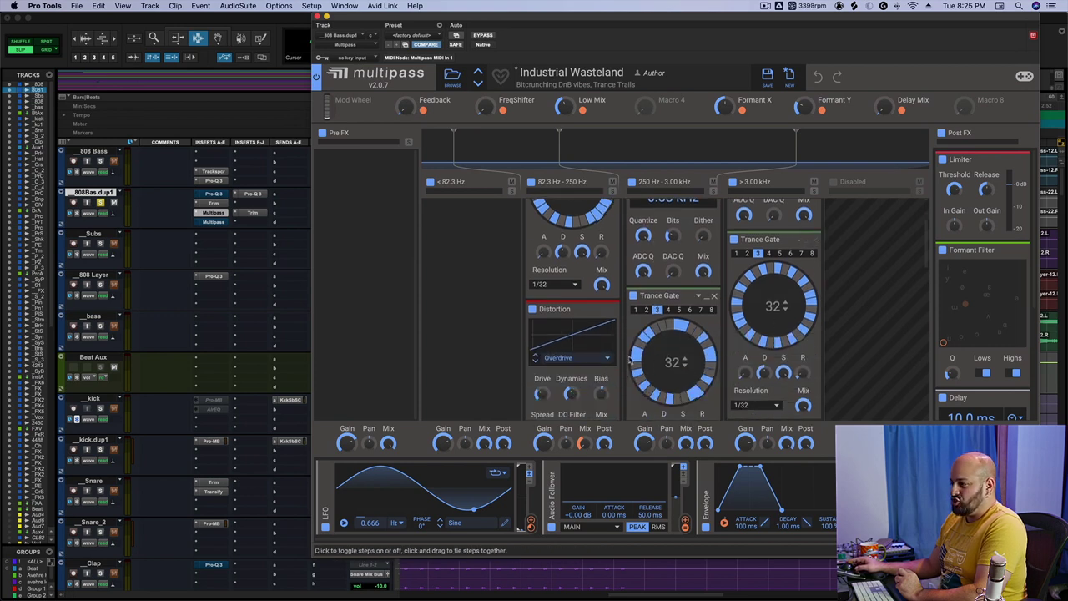
scroll(609, 277, "up", 4)
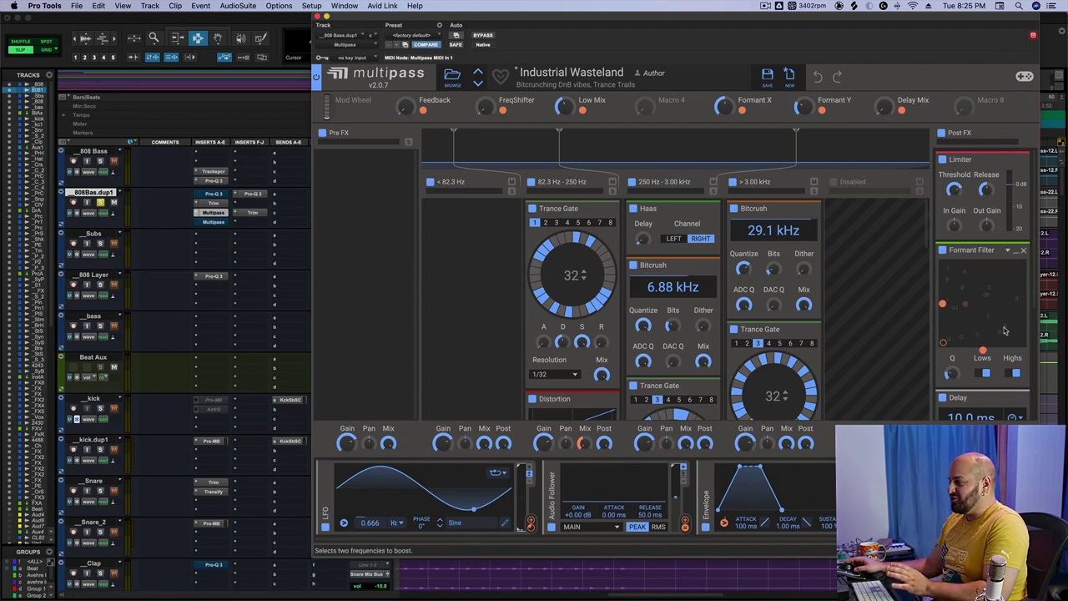
scroll(1009, 334, "down", 4)
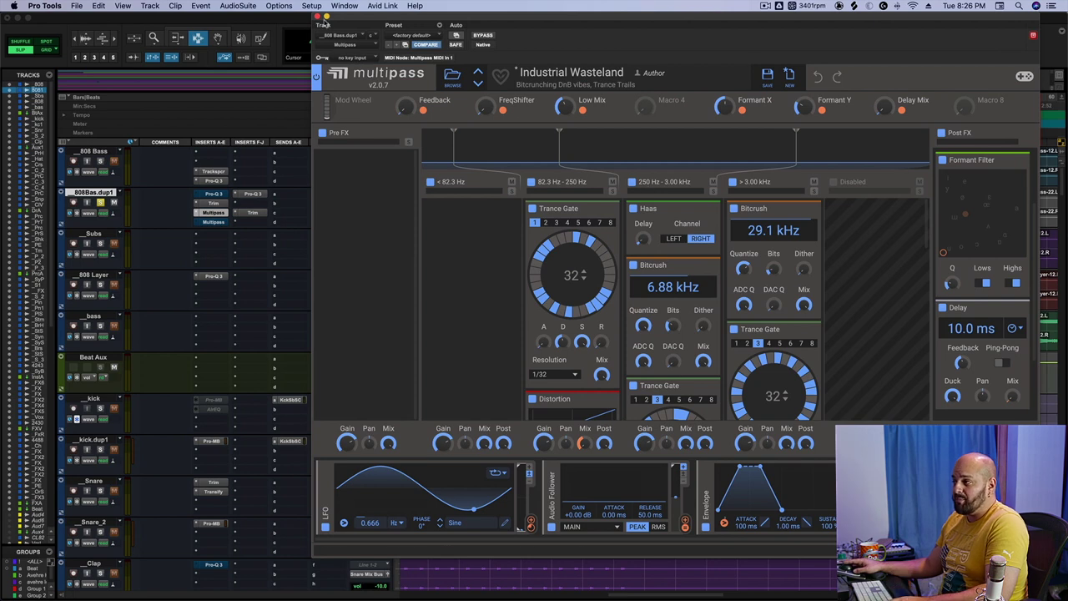
left_click(317, 16)
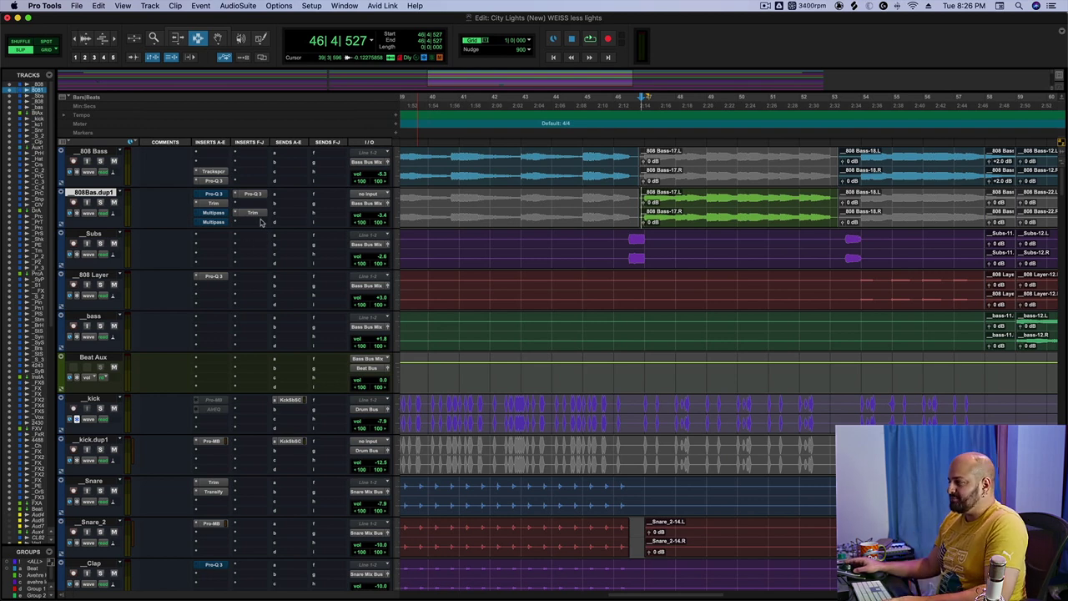
Play back the bass from bar 46 to audition the current sound
key("space")
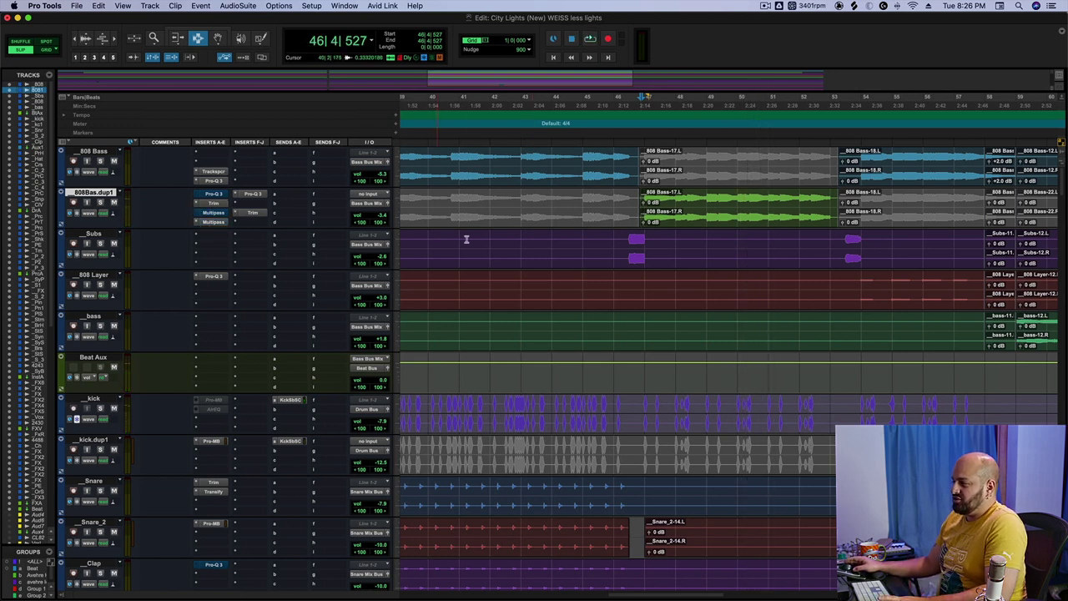
key("space")
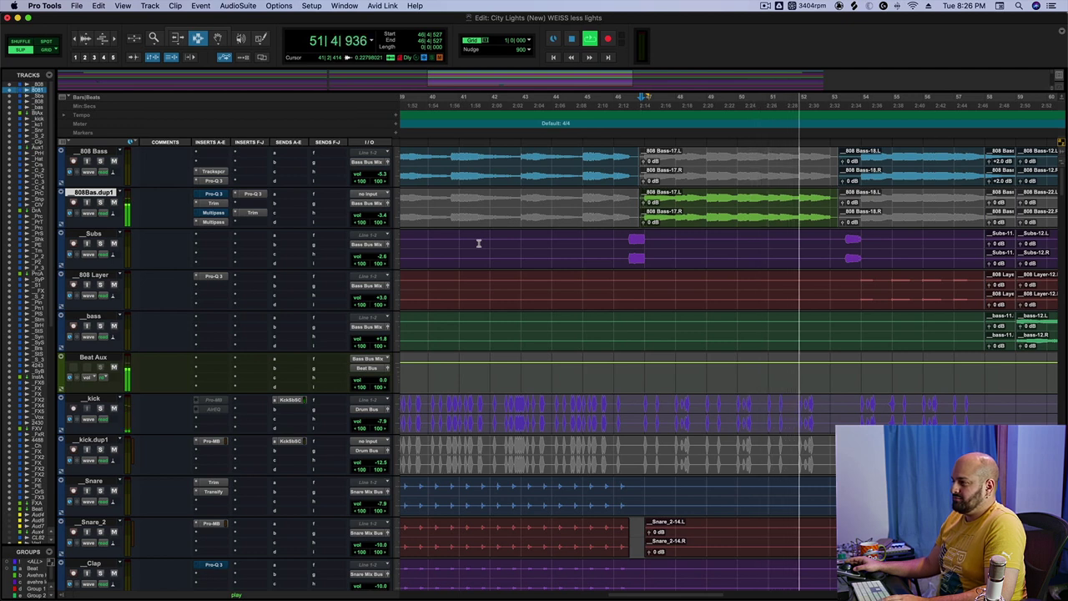
key("space")
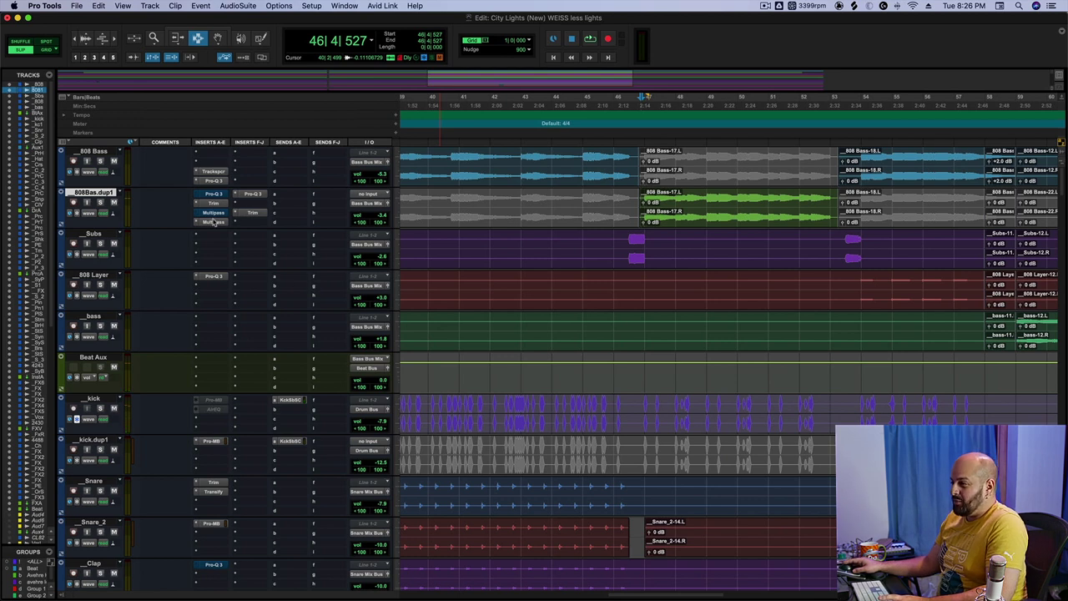
Solo 808Bas.dup1, audition it from bar 46, and bring up its second Multipass instance
left_click(100, 202)
key("space")
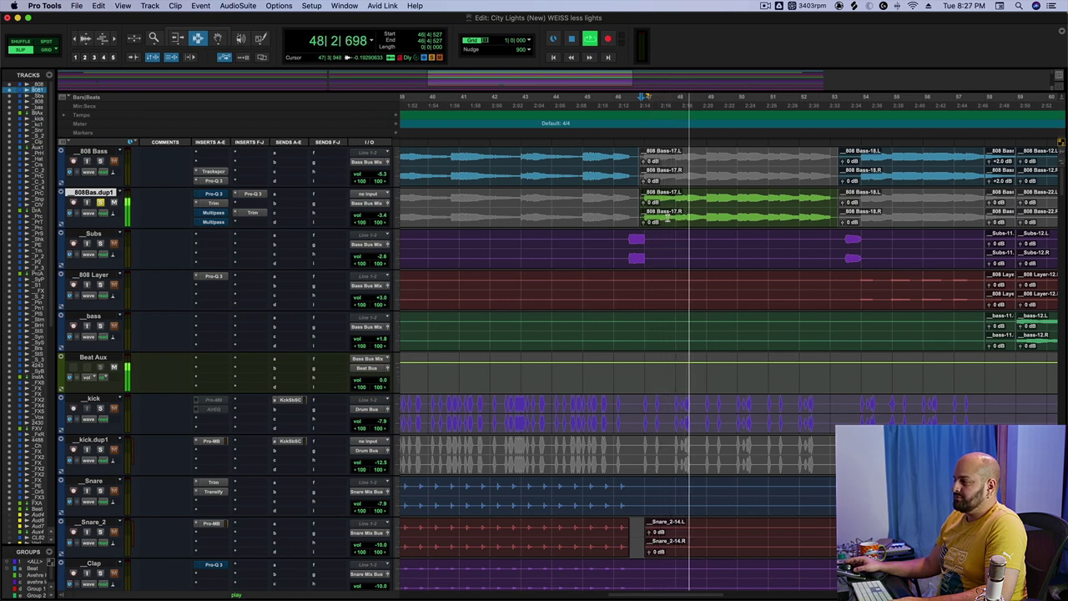
key("space")
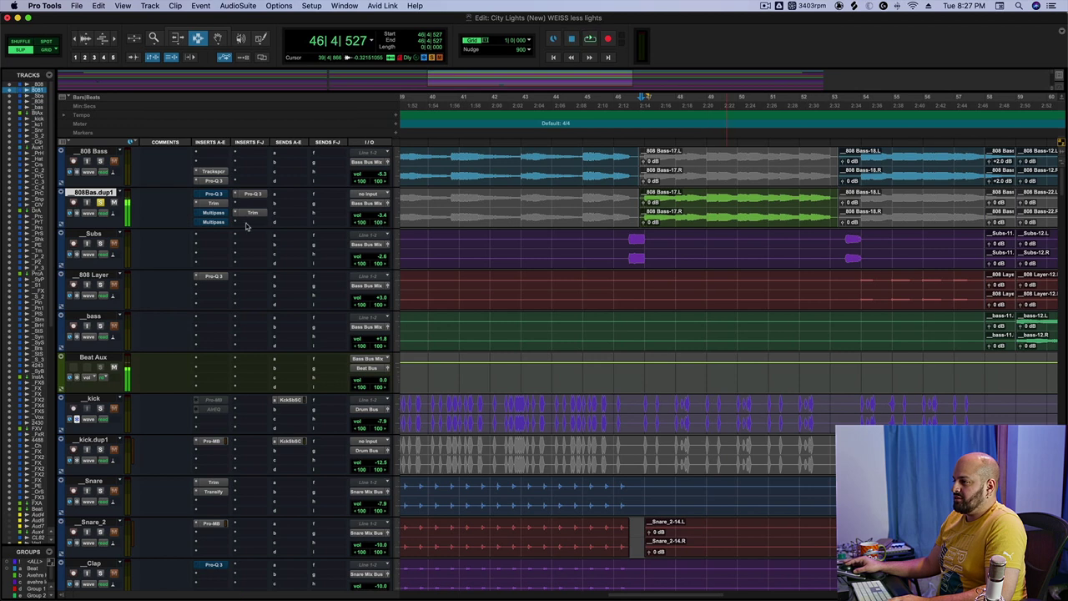
key("space")
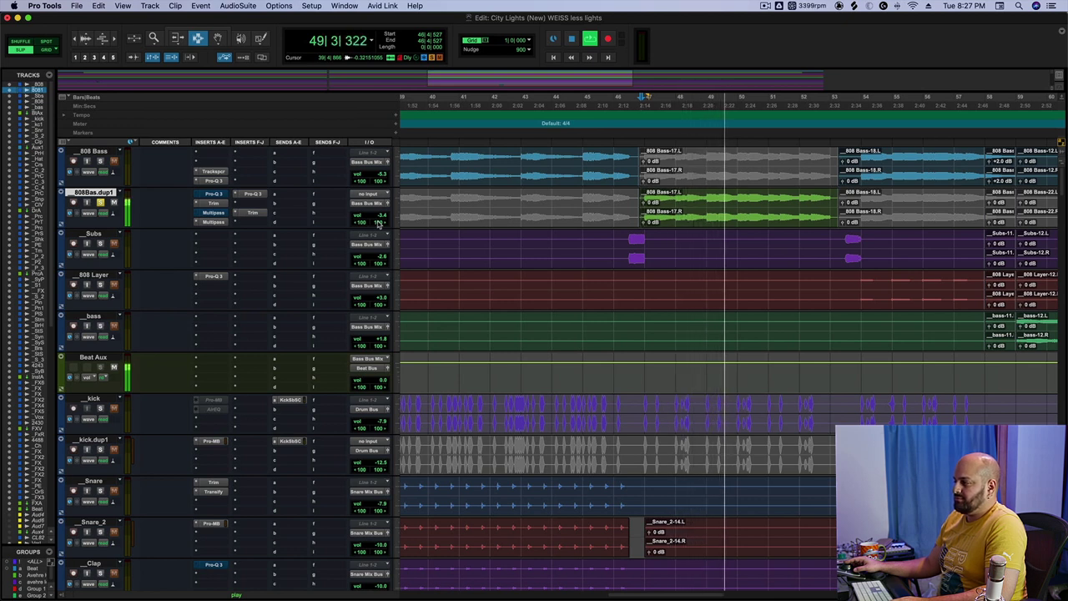
key("space")
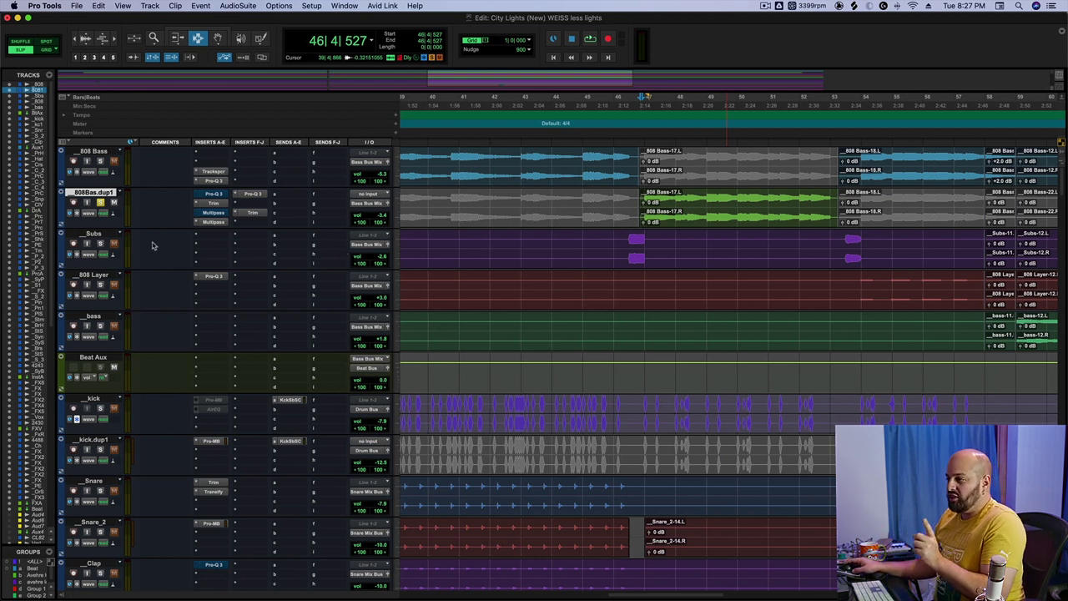
left_click(216, 222)
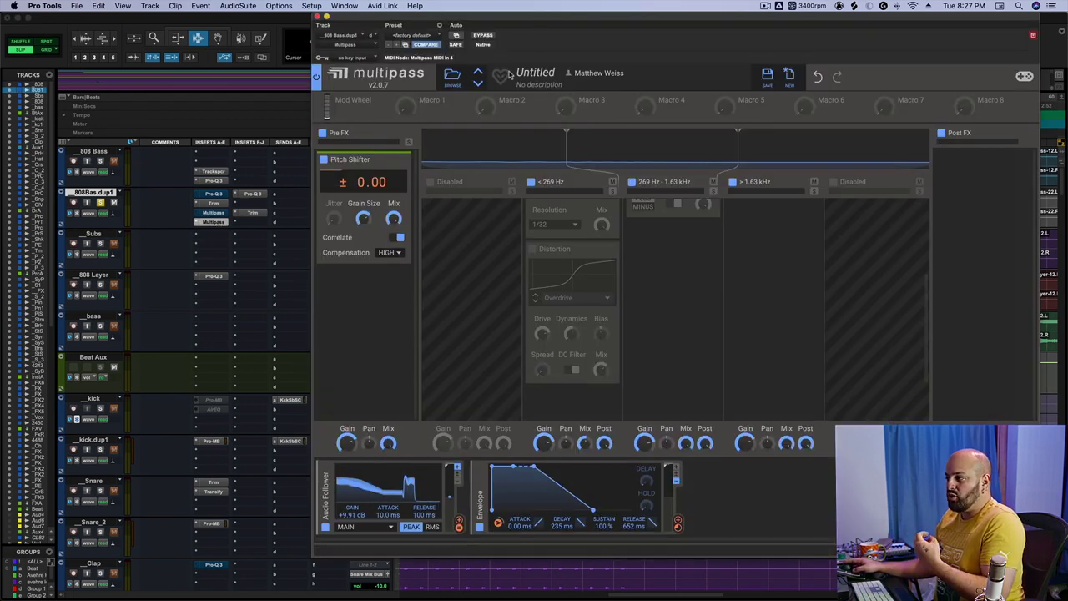
Delete the Envelope and Audio Follower modulators, leaving only the Pre FX Pitch Shifter
left_click_drag(539, 23, 442, 20)
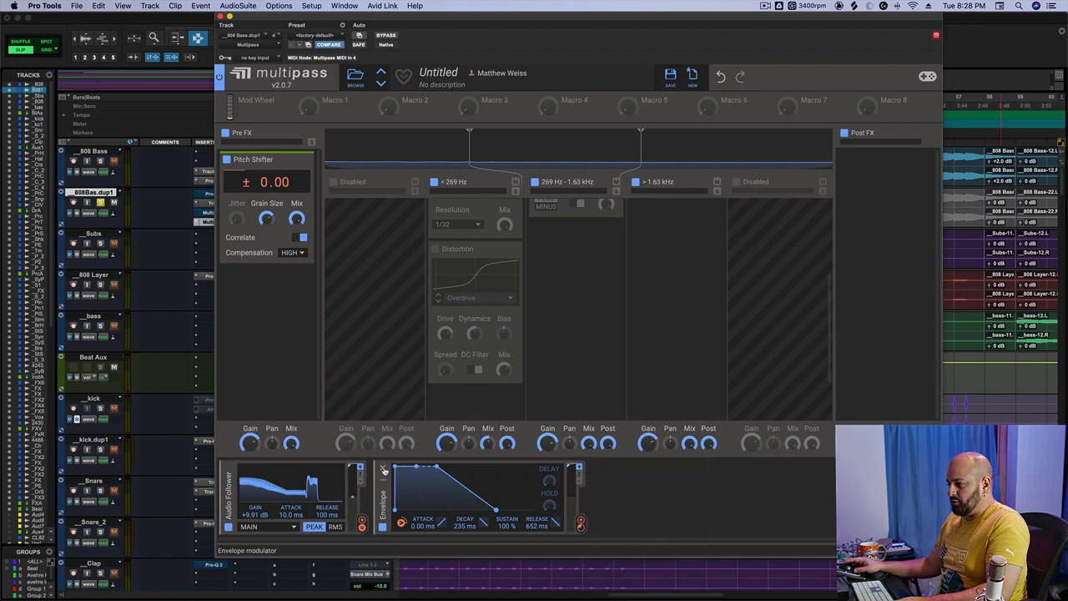
left_click(383, 470)
left_click(228, 468)
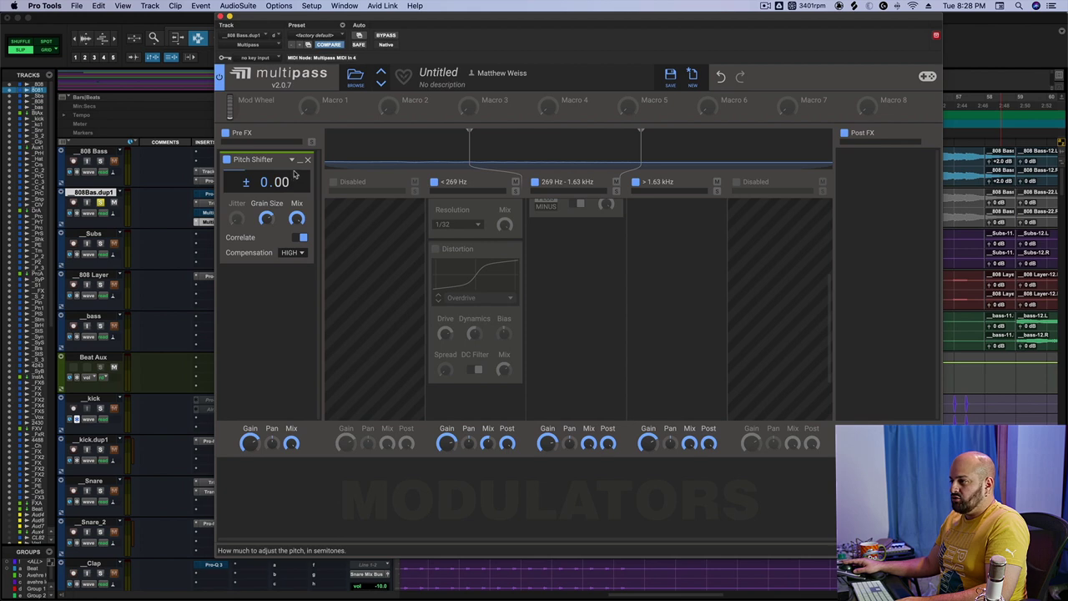
Replace the Pre FX Pitch Shifter with a fresh Pitch Shifter
left_click(225, 154)
left_click(249, 195)
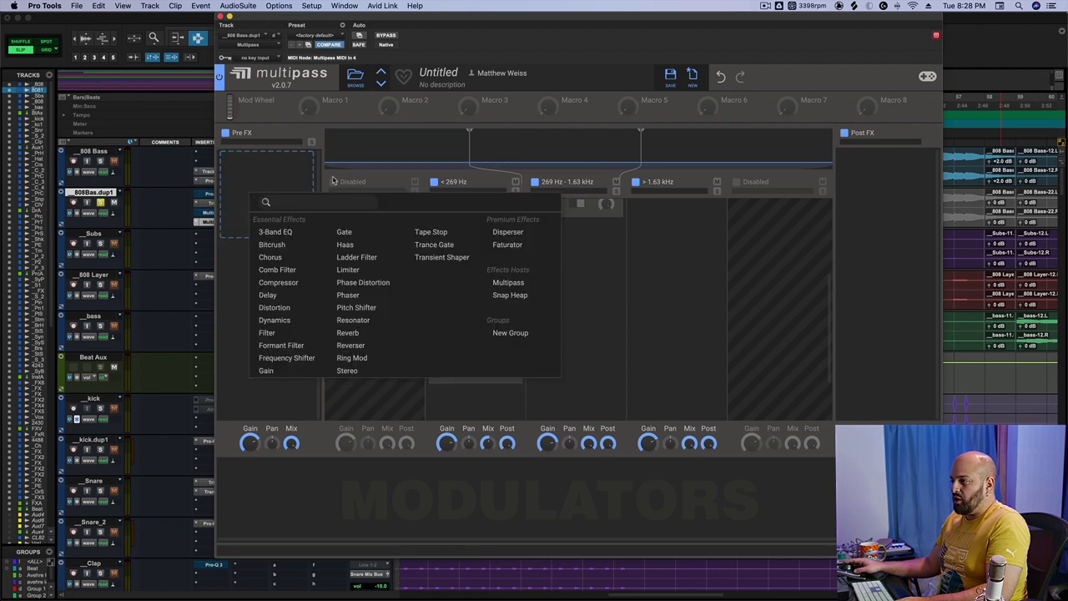
left_click(365, 309)
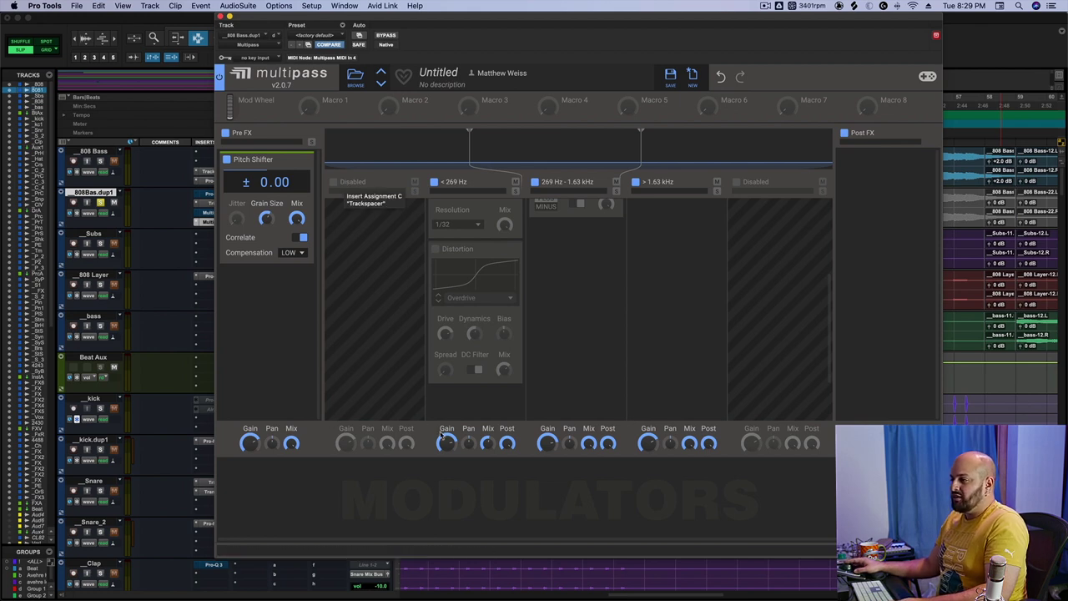
Add new Audio Follower and Envelope modulators in the empty modulator slots
left_click(293, 484)
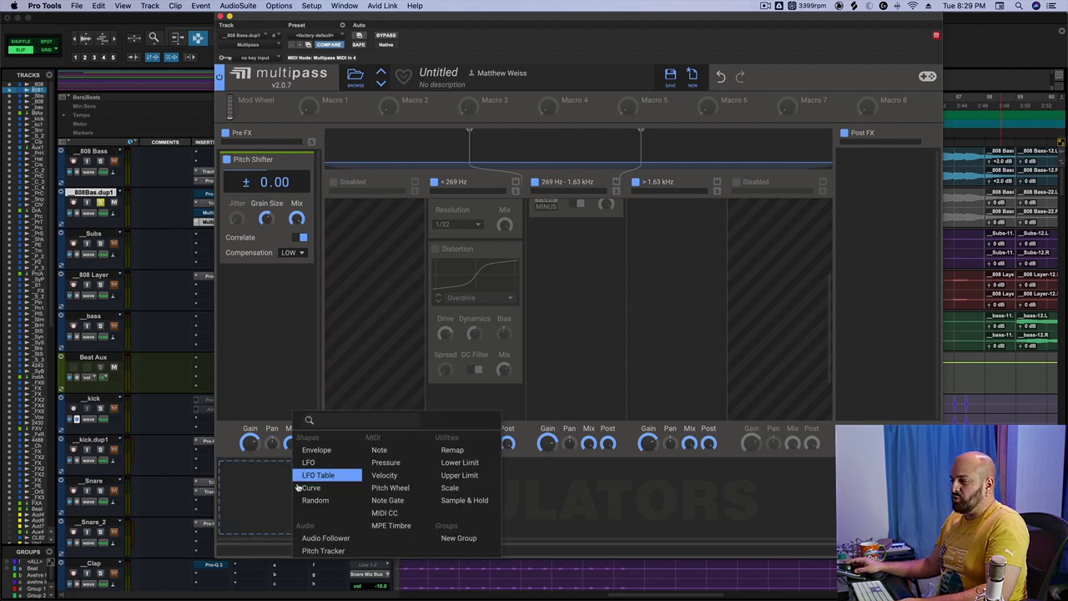
left_click(349, 538)
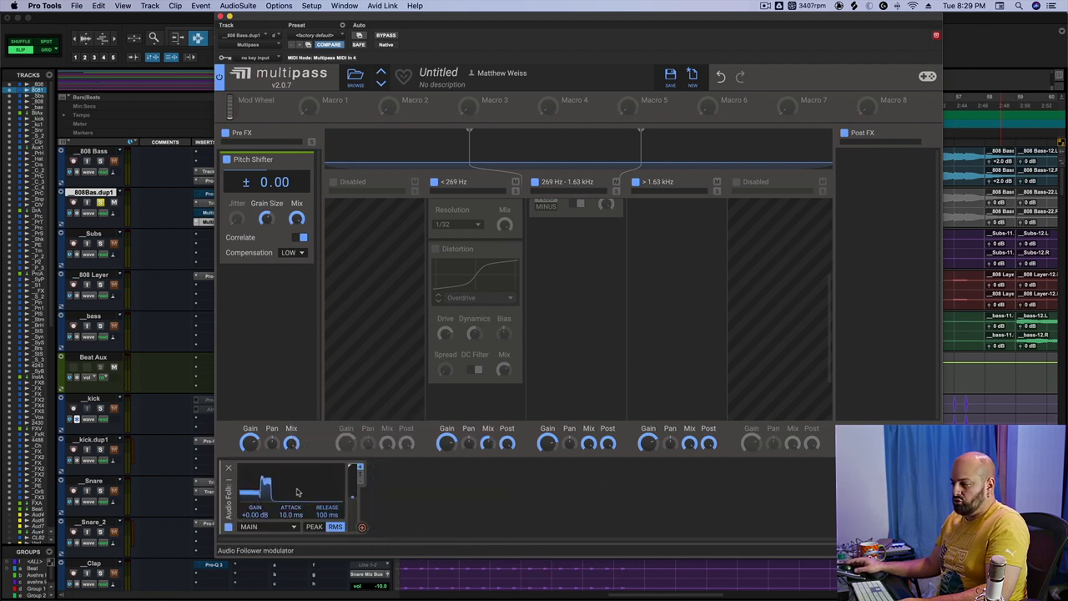
left_click(413, 501)
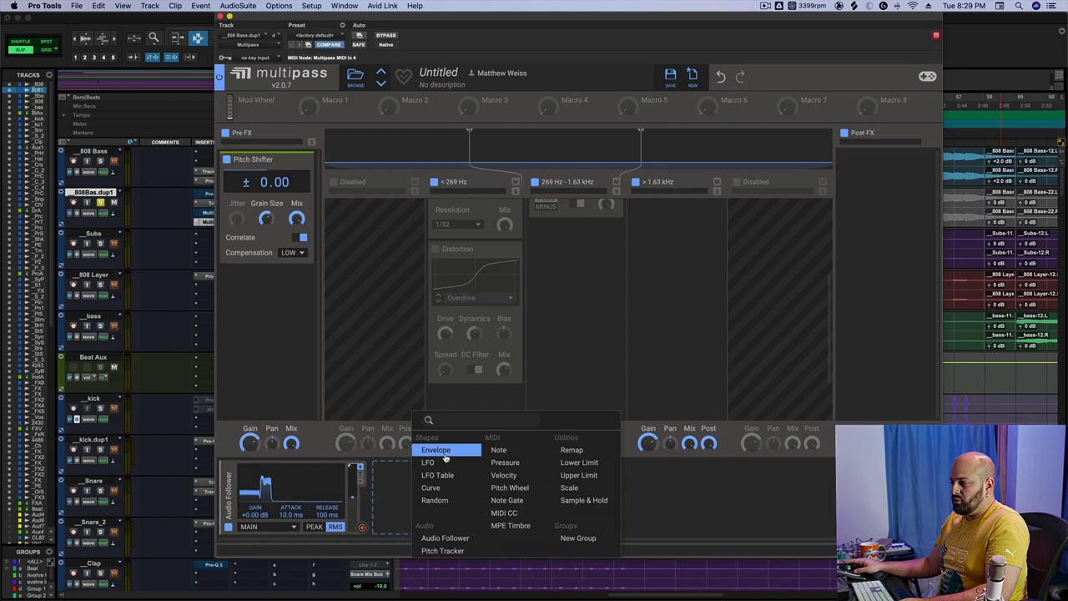
left_click(436, 450)
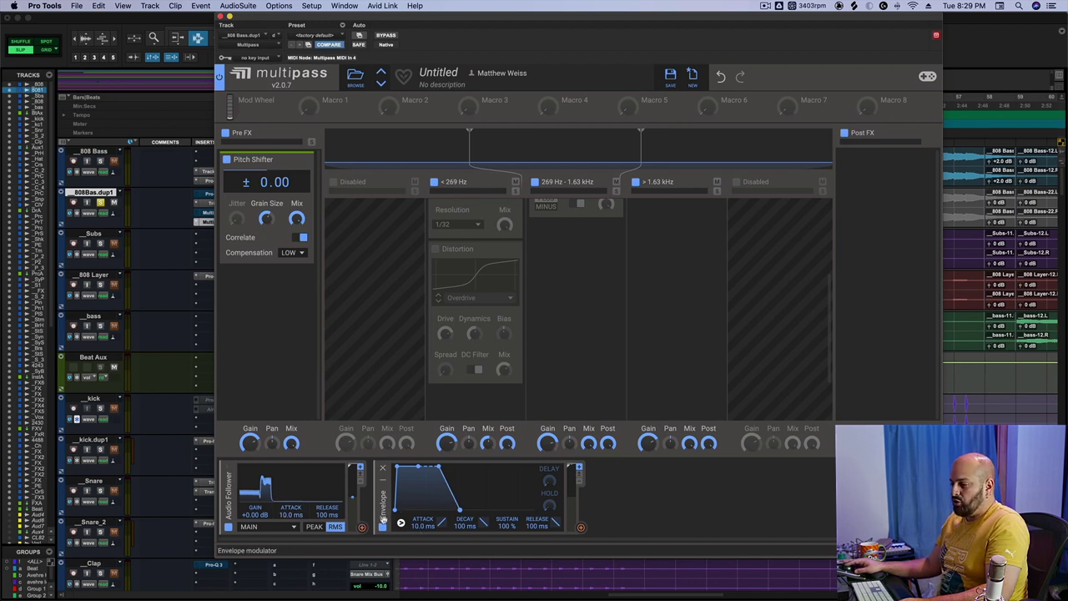
Have the Audio Follower trigger the Envelope, and the Envelope lower the pitch about -7%
left_click(362, 529)
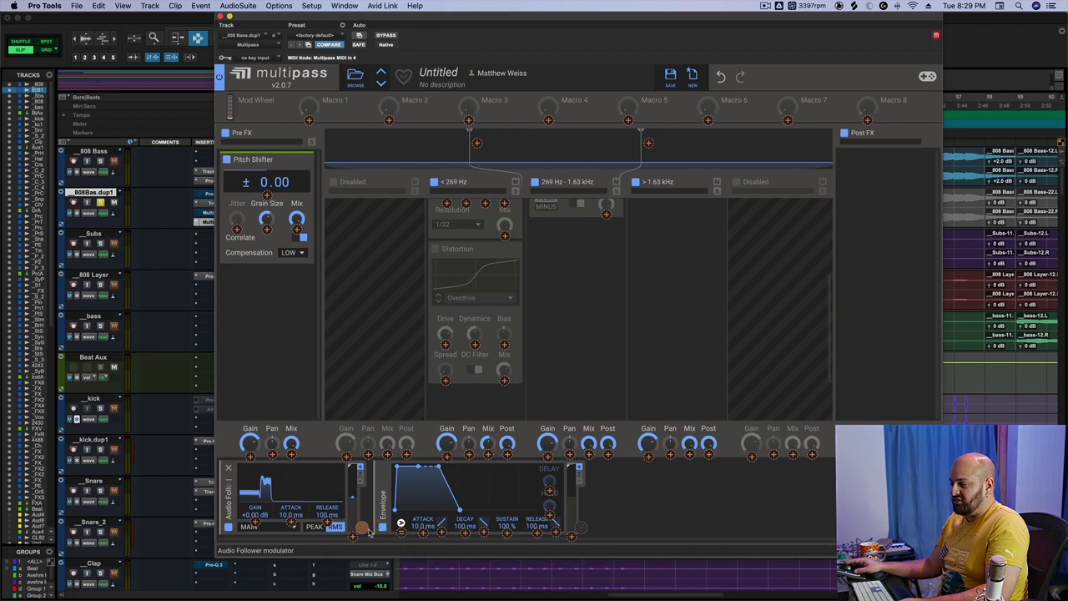
left_click_drag(401, 524, 401, 524)
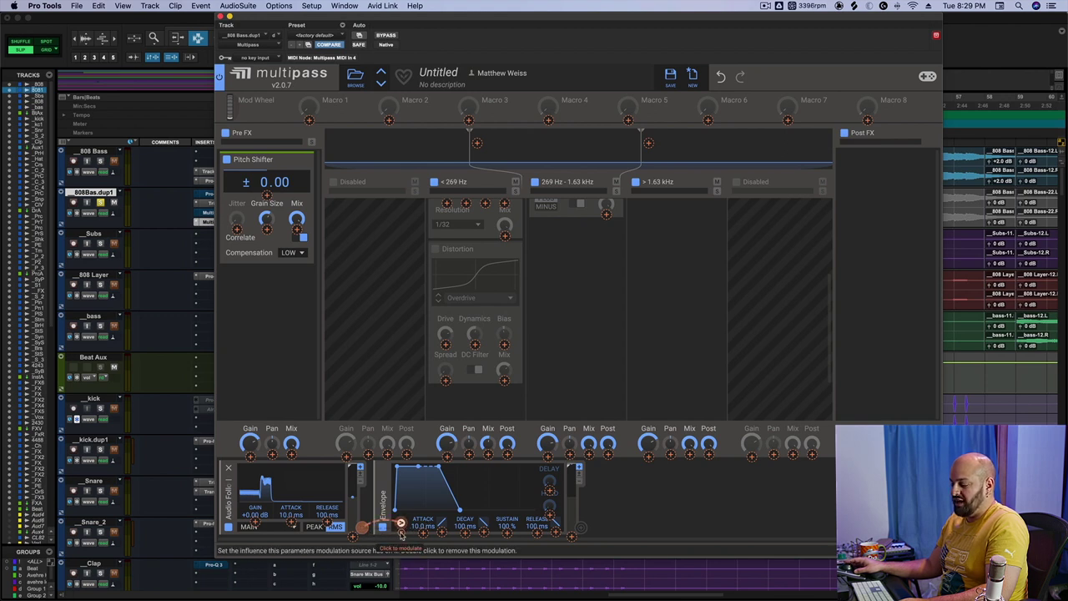
left_click(583, 530)
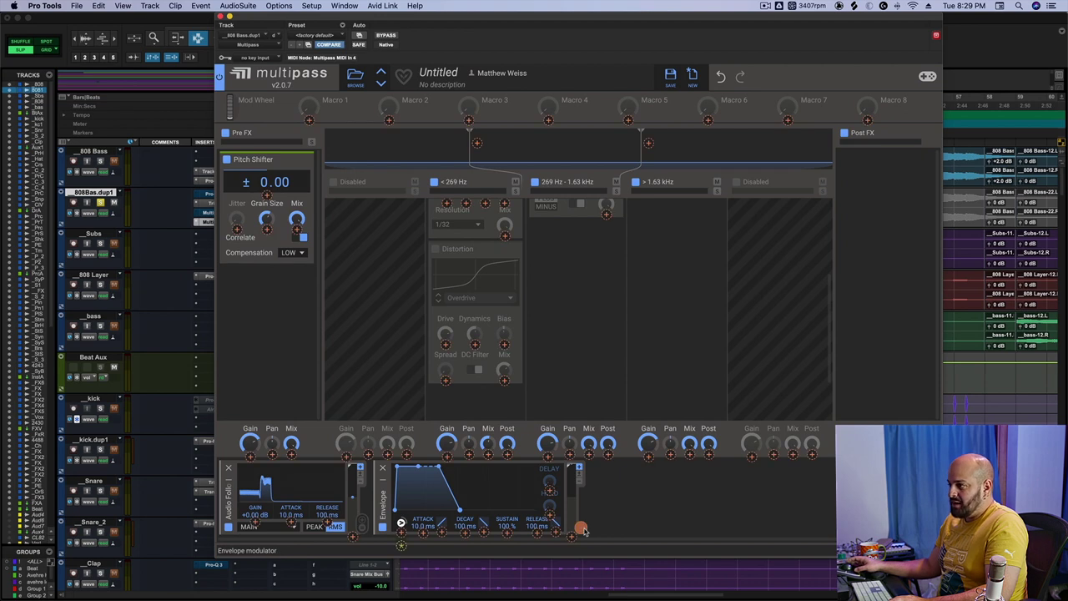
left_click(266, 195)
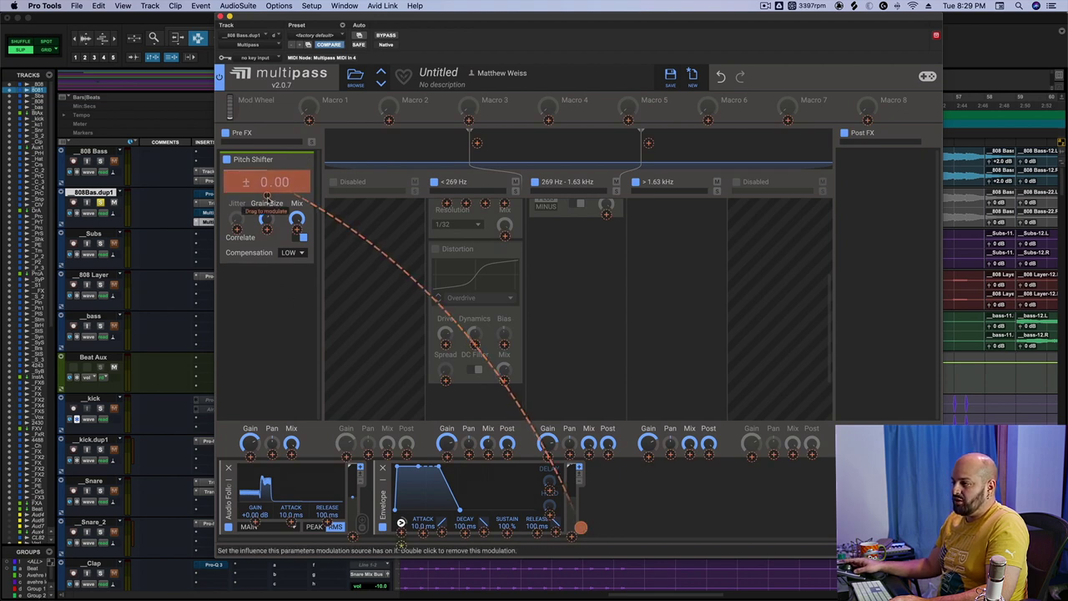
left_click_drag(267, 195, 266, 202)
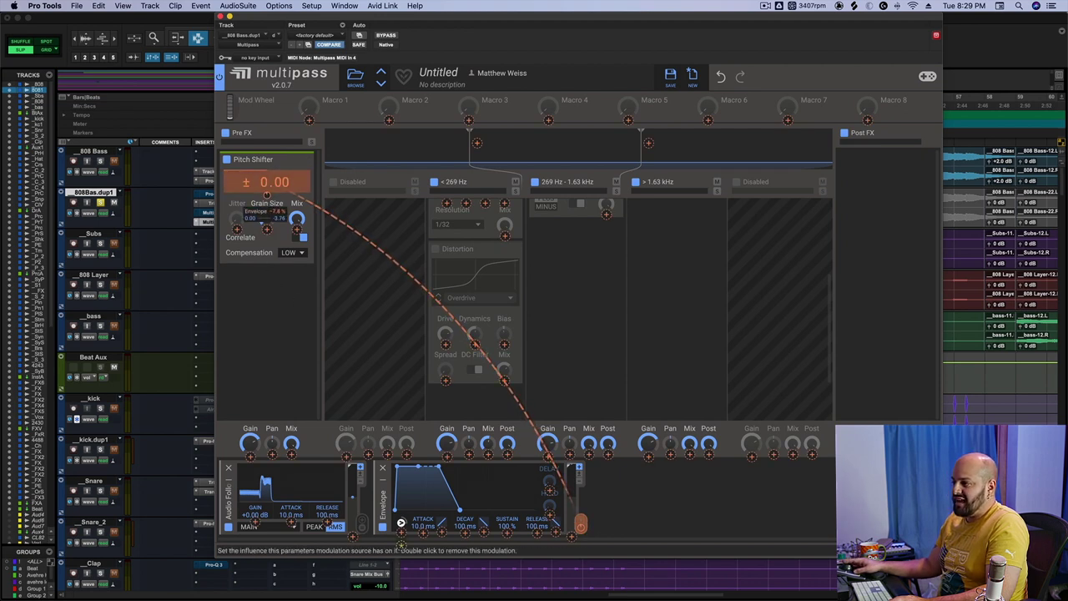
left_click_drag(266, 219, 267, 238)
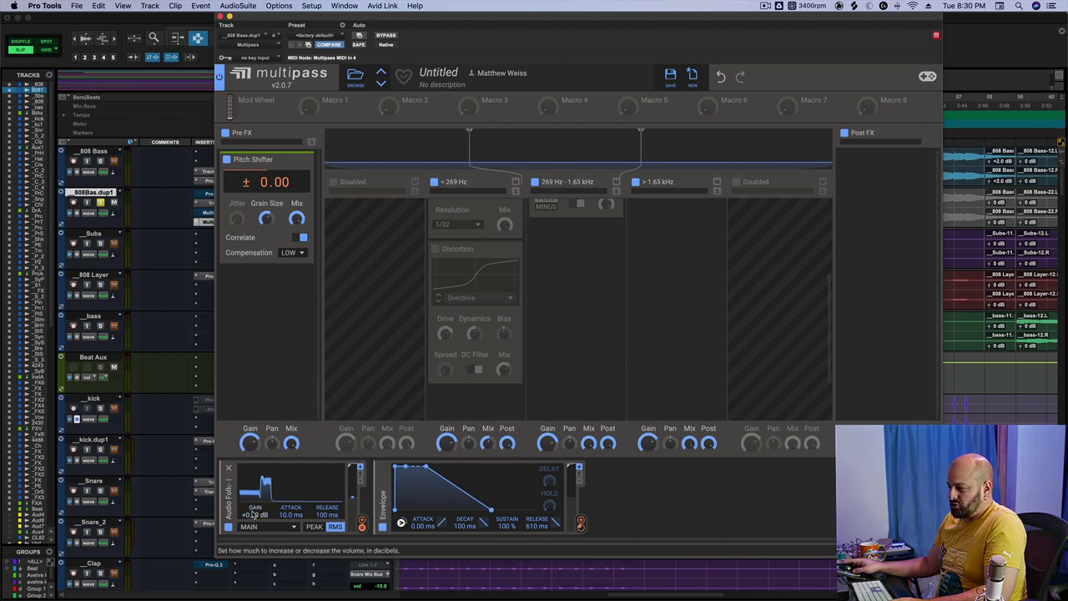
Raise the Audio Follower gain to about +9 dB and play back the bass
left_click_drag(255, 514, 255, 485)
key("space")
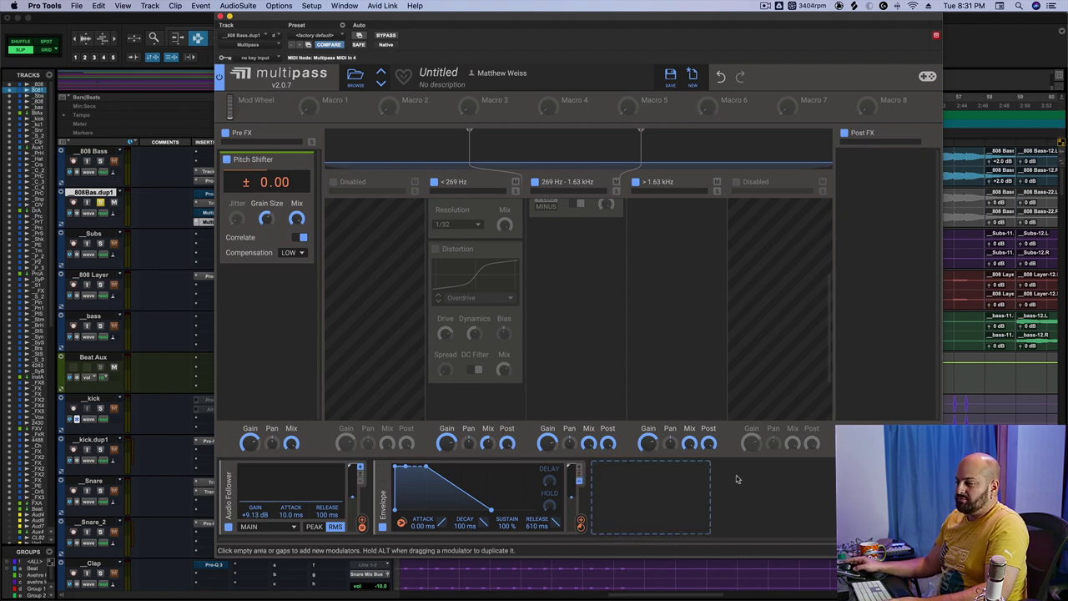
Audition the detune and shorten the Audio Follower attack to 0.66 ms
key("space")
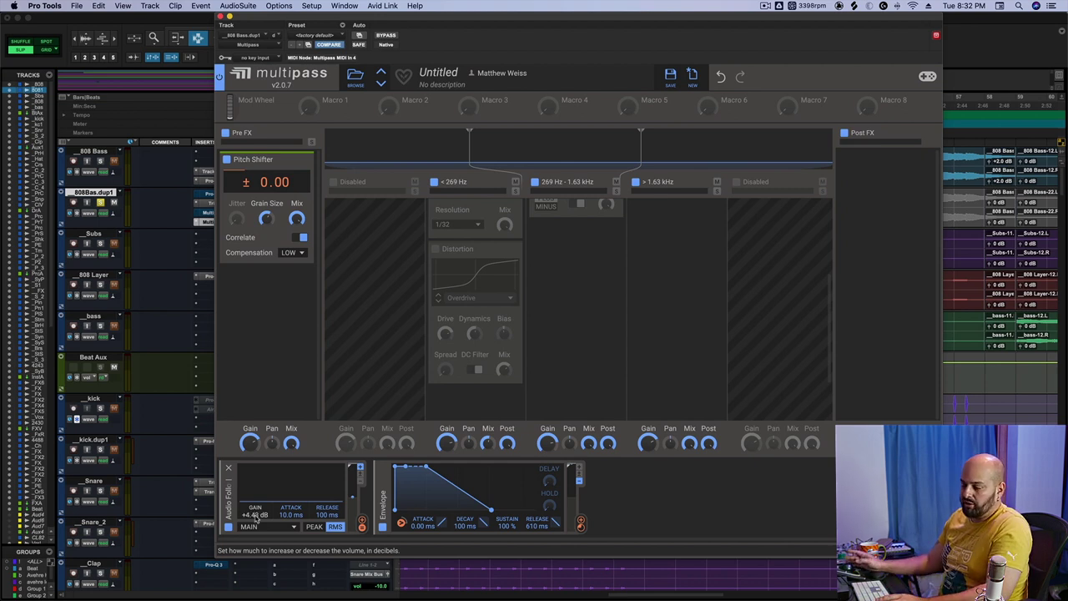
key("space")
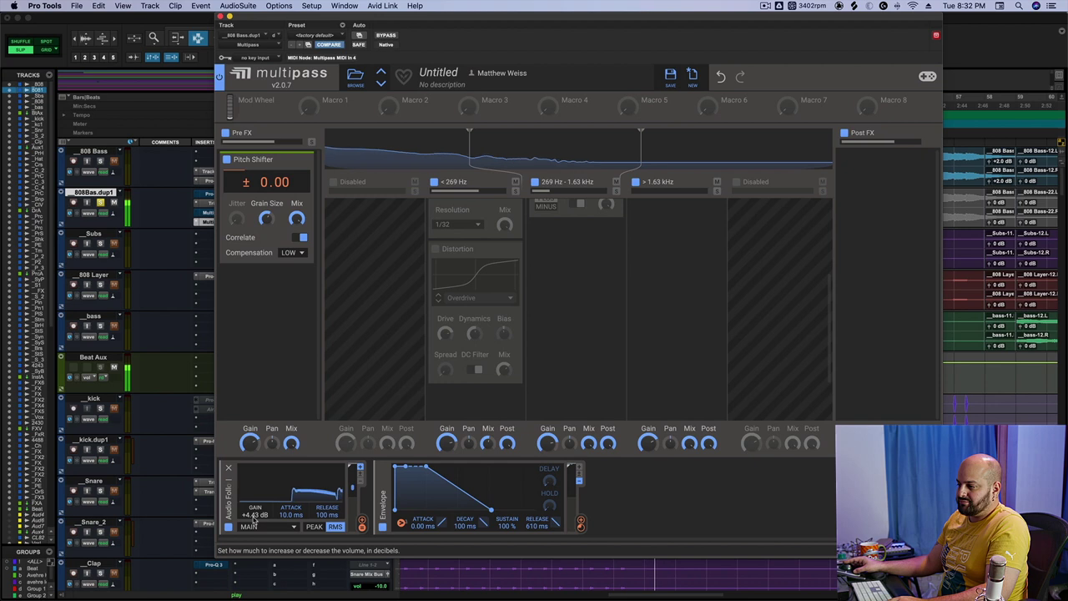
key("space")
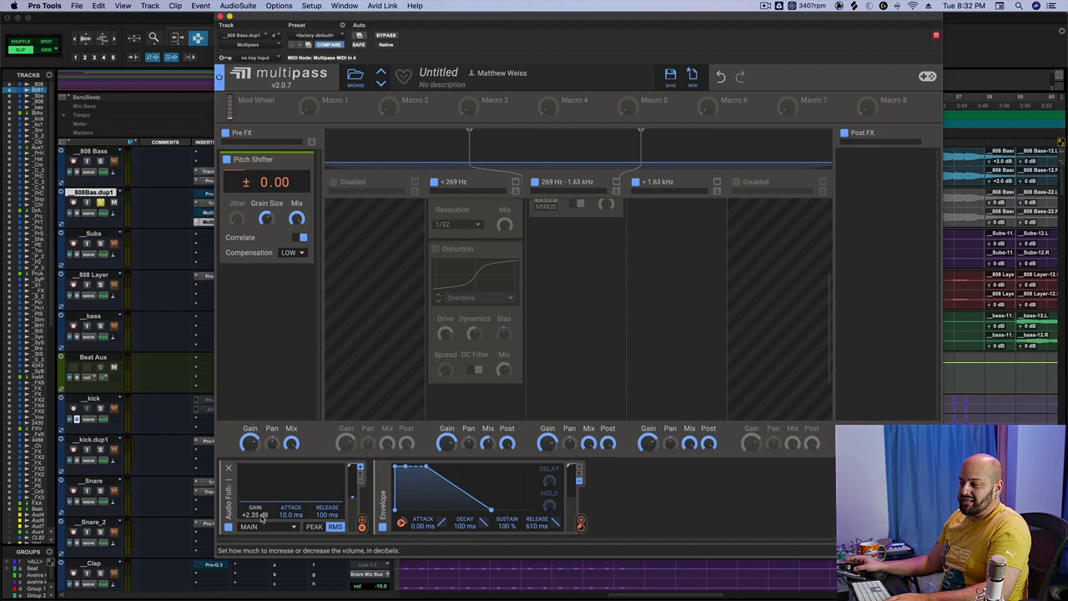
key("space")
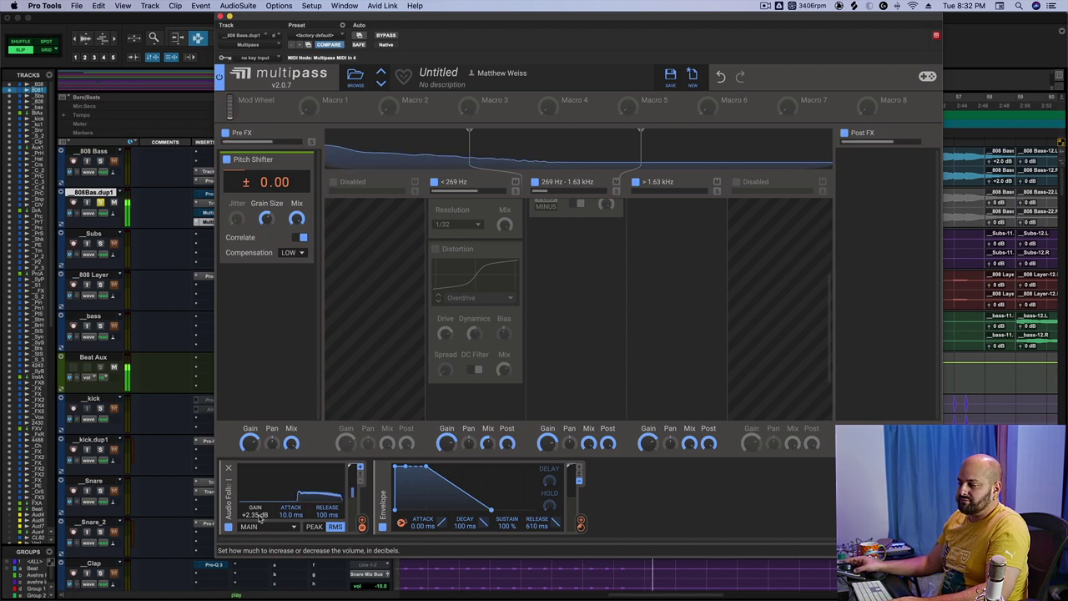
key("space")
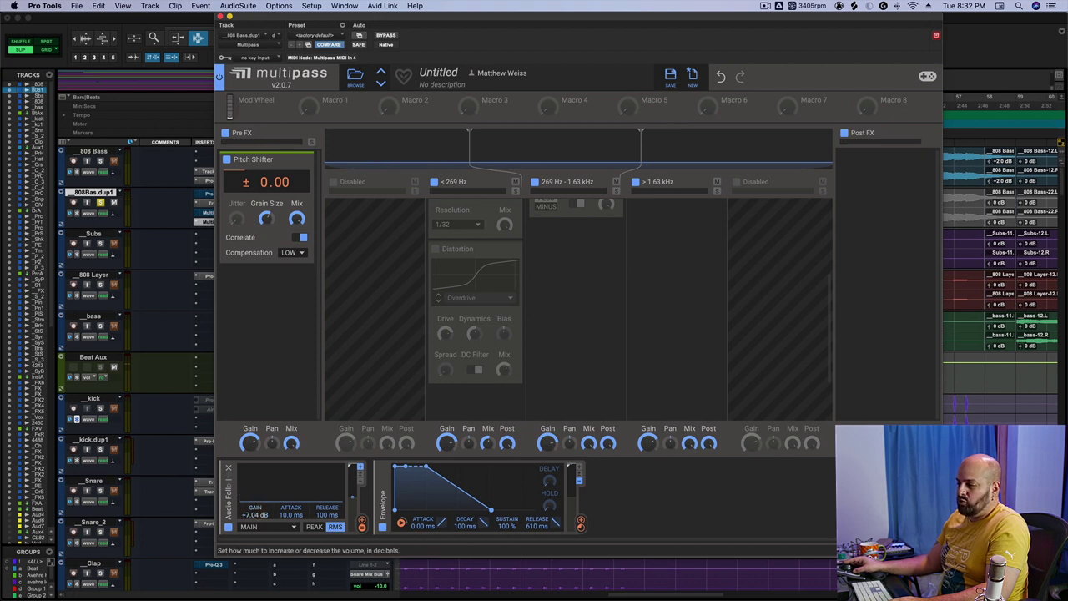
key("space")
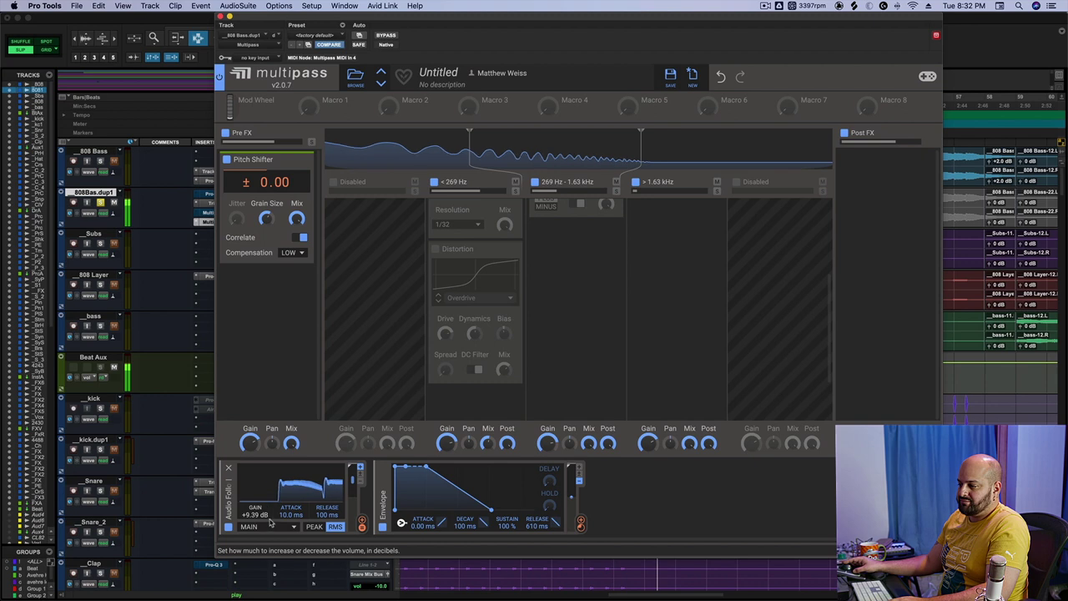
left_click_drag(290, 511, 290, 544)
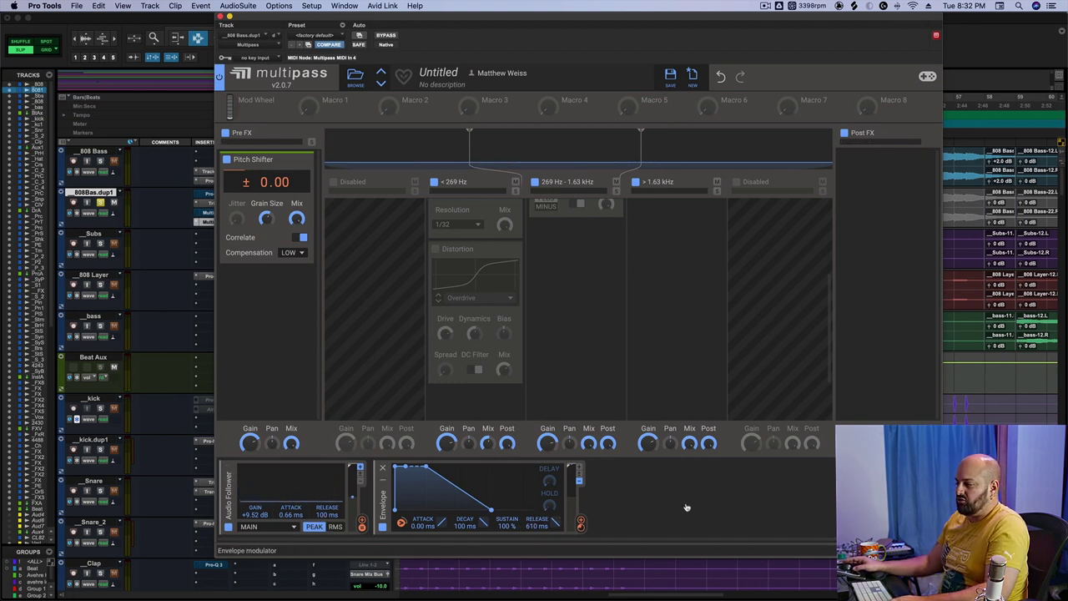
key("space")
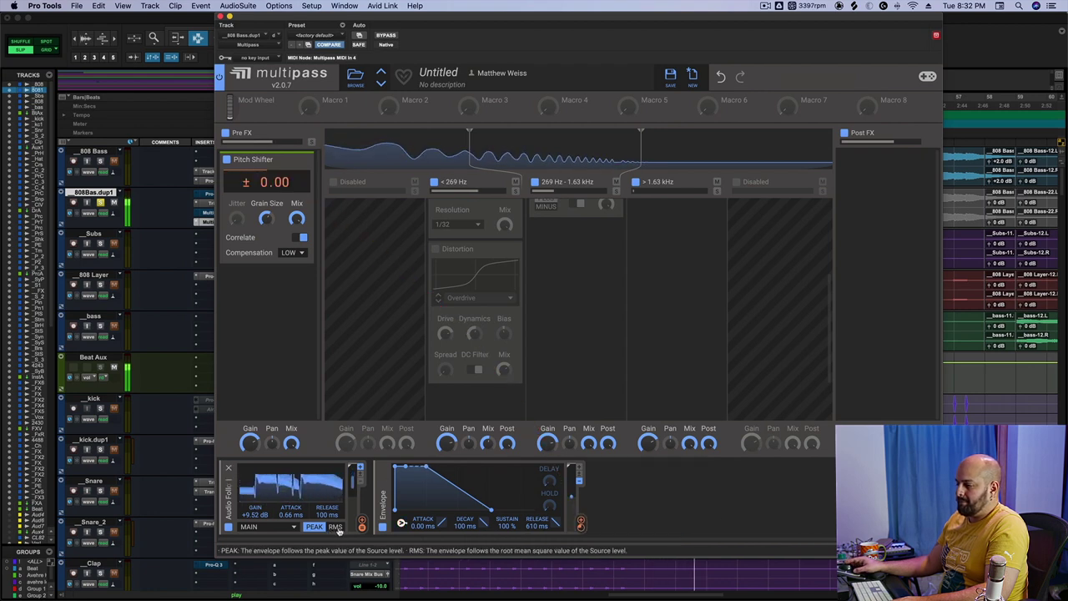
Switch the Audio Follower to RMS and trim its gain to +8.87 dB while auditioning
left_click(336, 528)
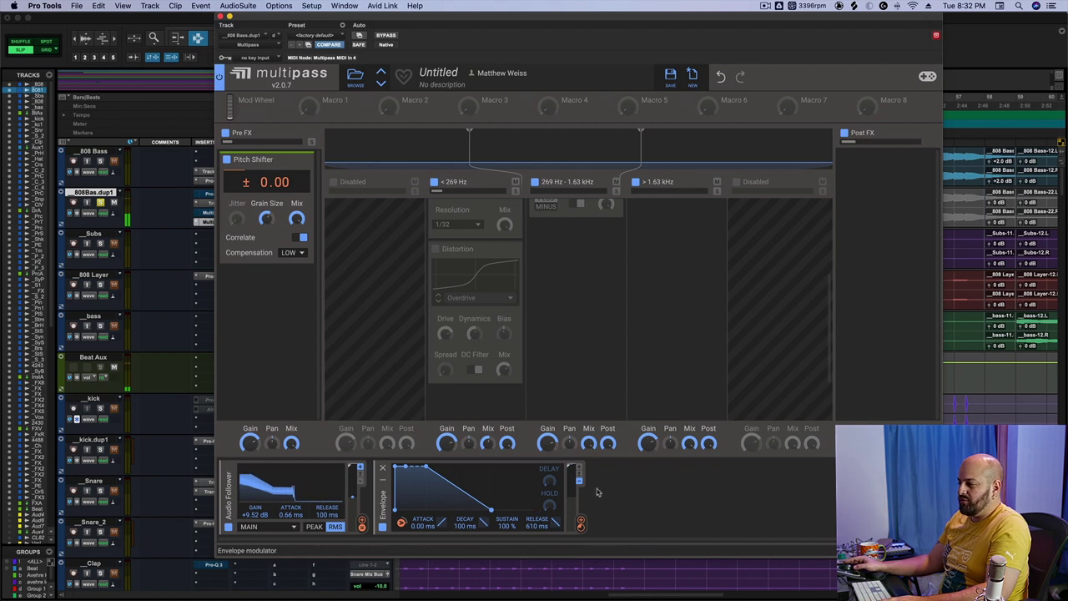
key("space")
key("space")
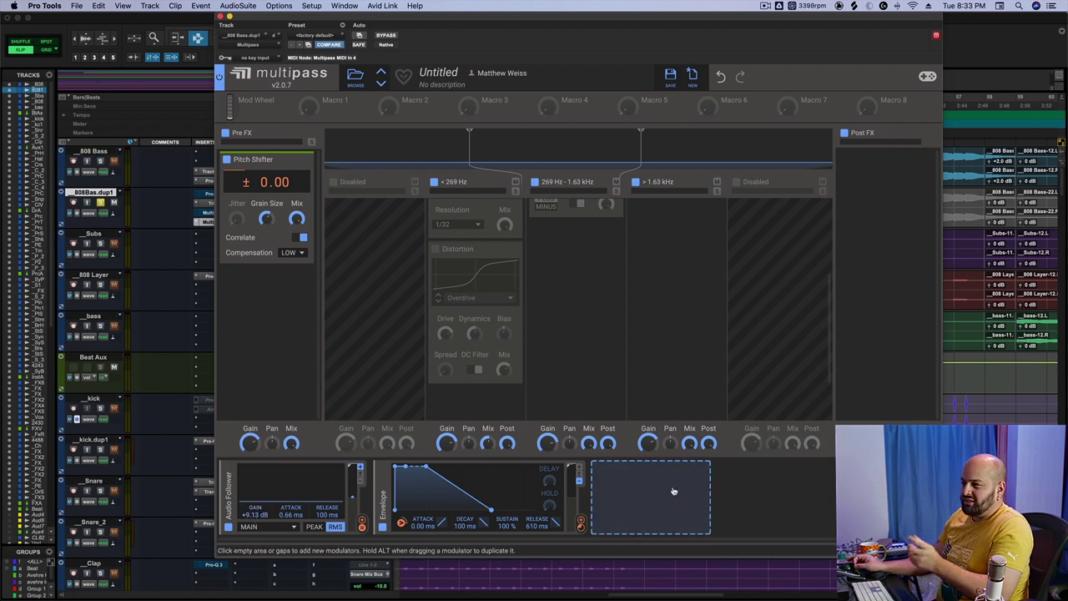
key("space")
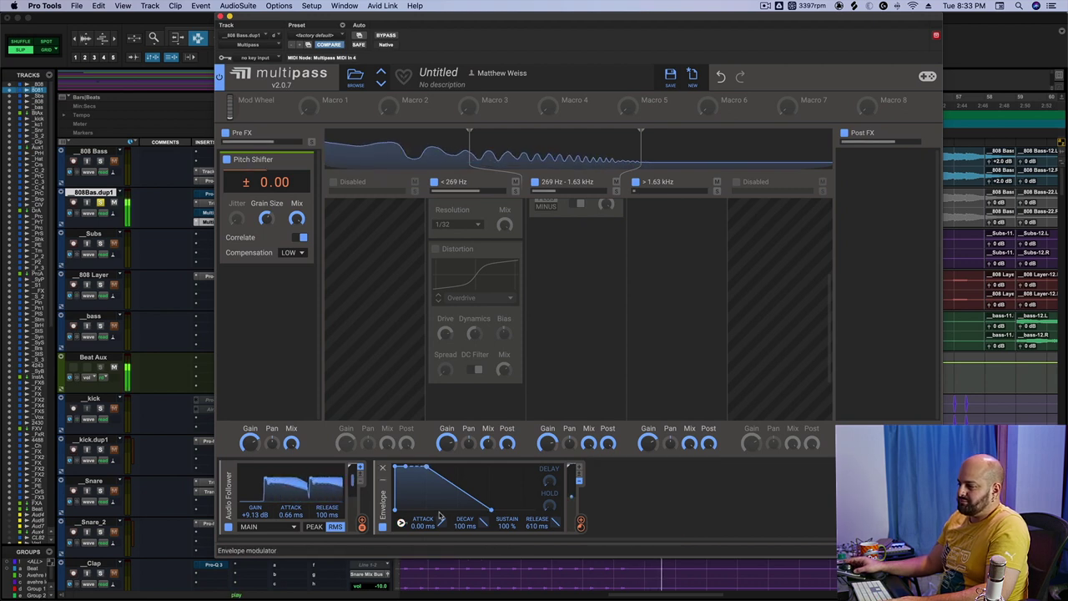
key("space")
left_click_drag(261, 515, 261, 519)
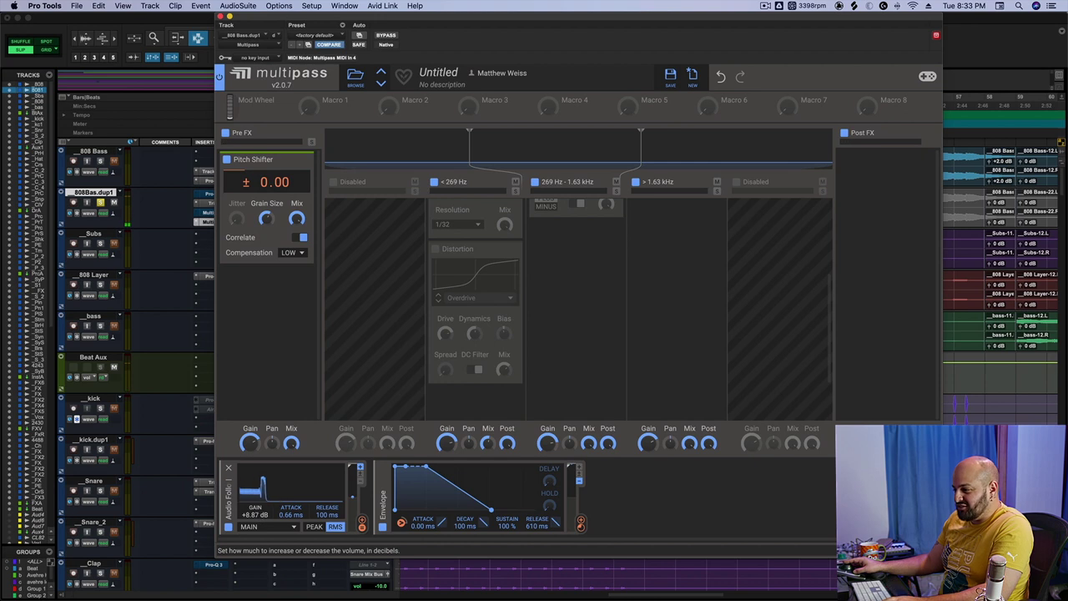
key("space")
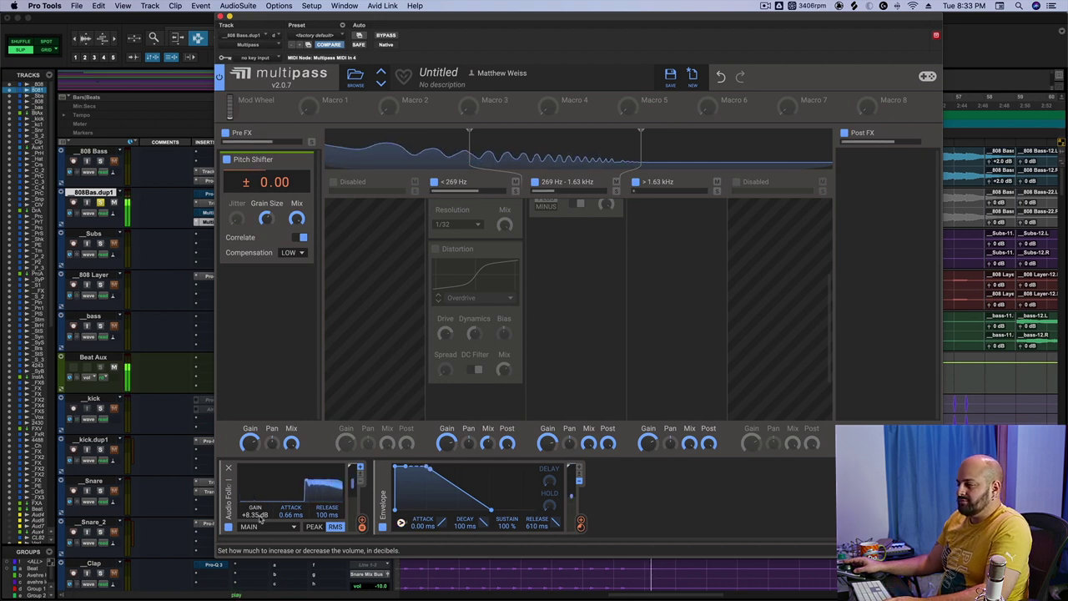
left_click_drag(261, 516, 261, 517)
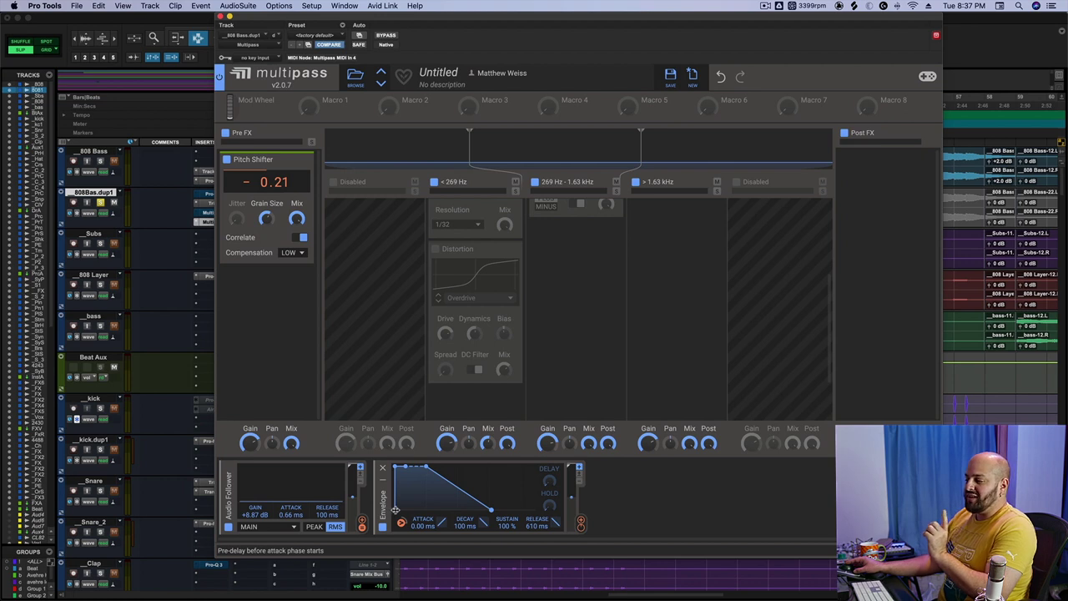
Check the Envelope's modulation amount on the Pitch Shifter, now set to -0.21
mouse_move(581, 522)
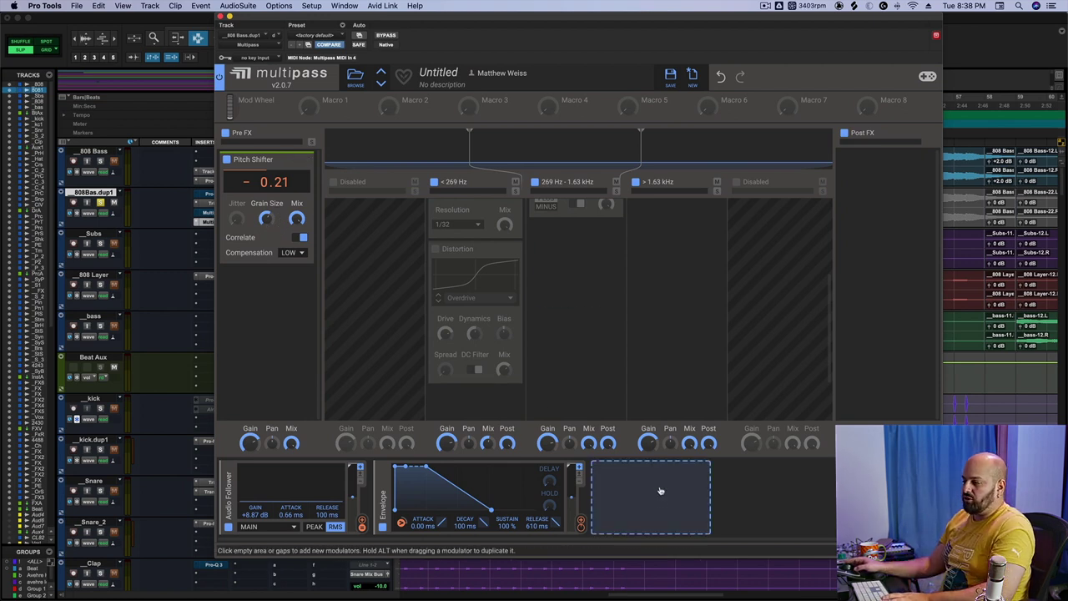
Shorten the Envelope release to 292 ms and decay to 55.9 ms, auditioning playback before and after
key("space")
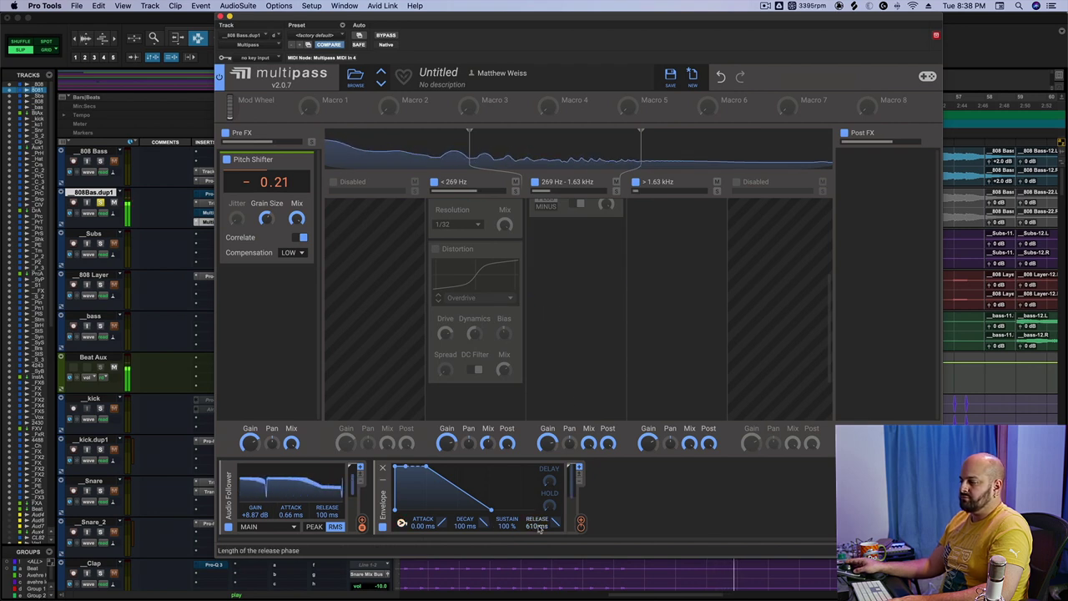
left_click_drag(540, 526, 539, 568)
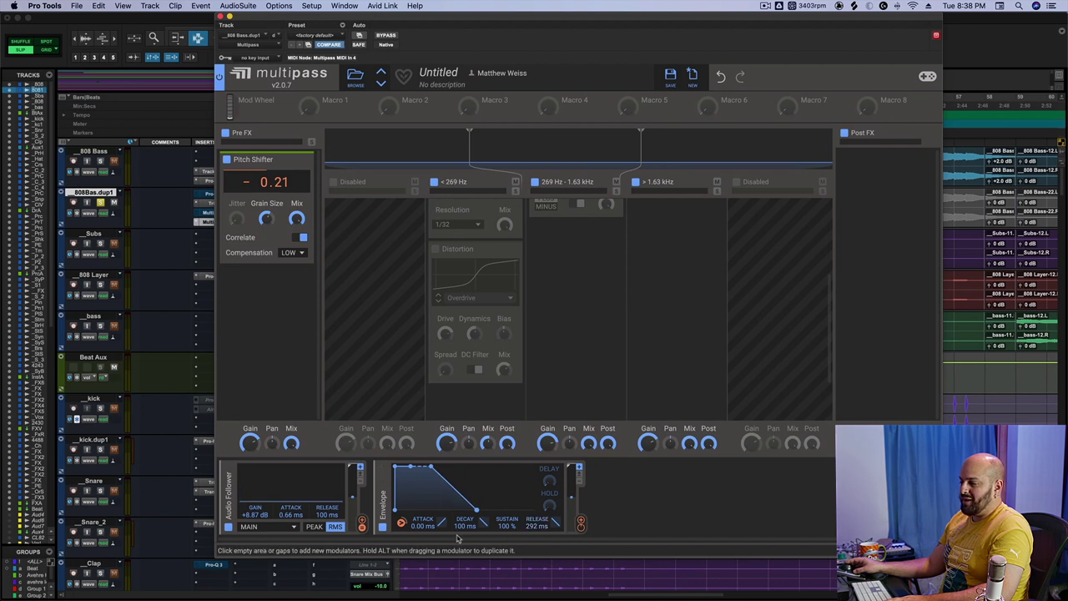
left_click_drag(465, 526, 465, 542)
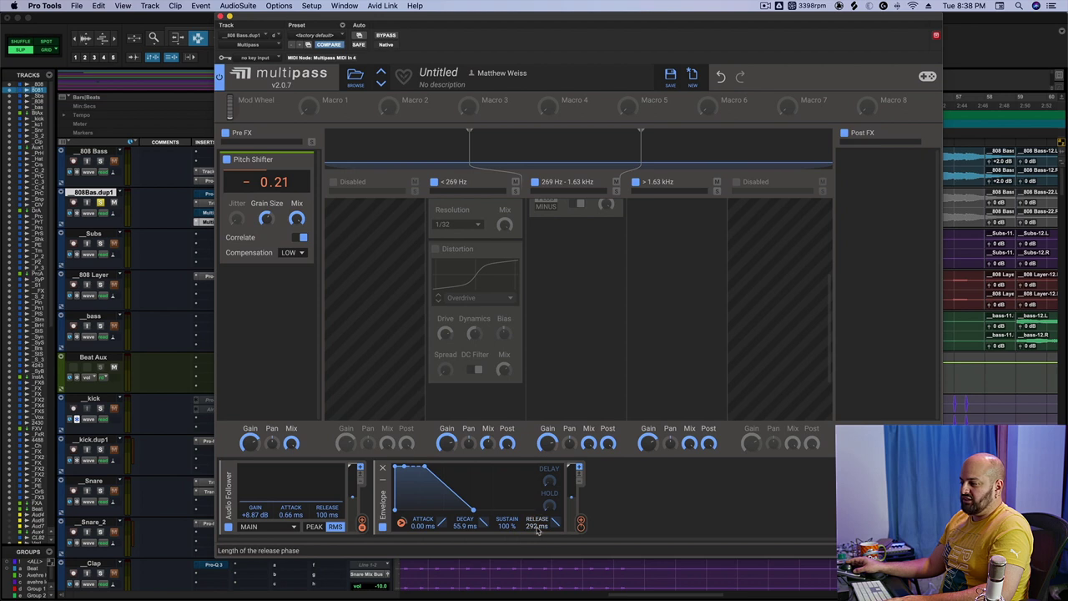
key("space")
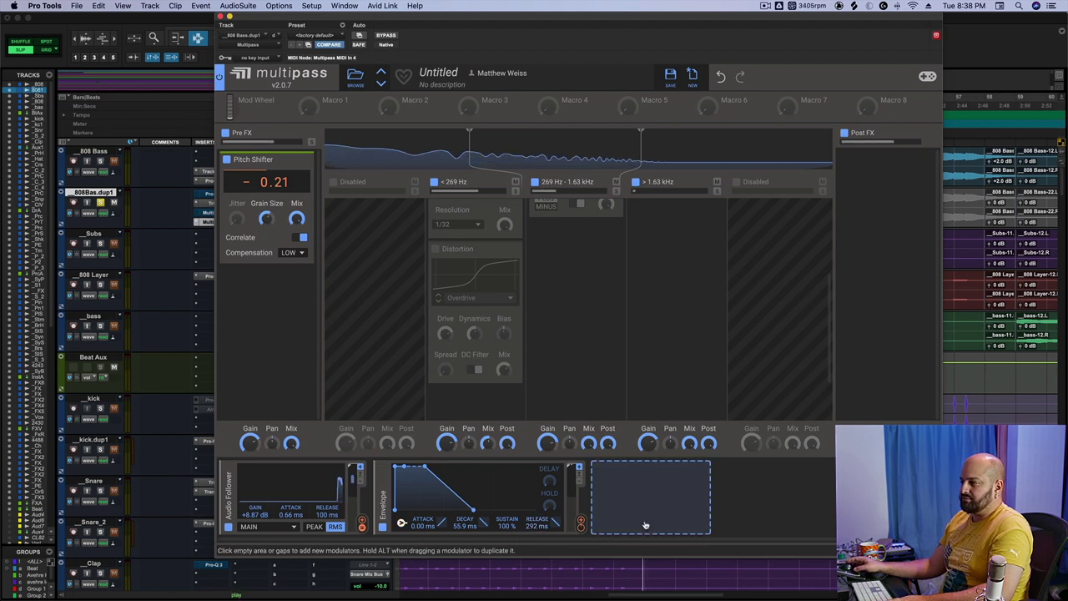